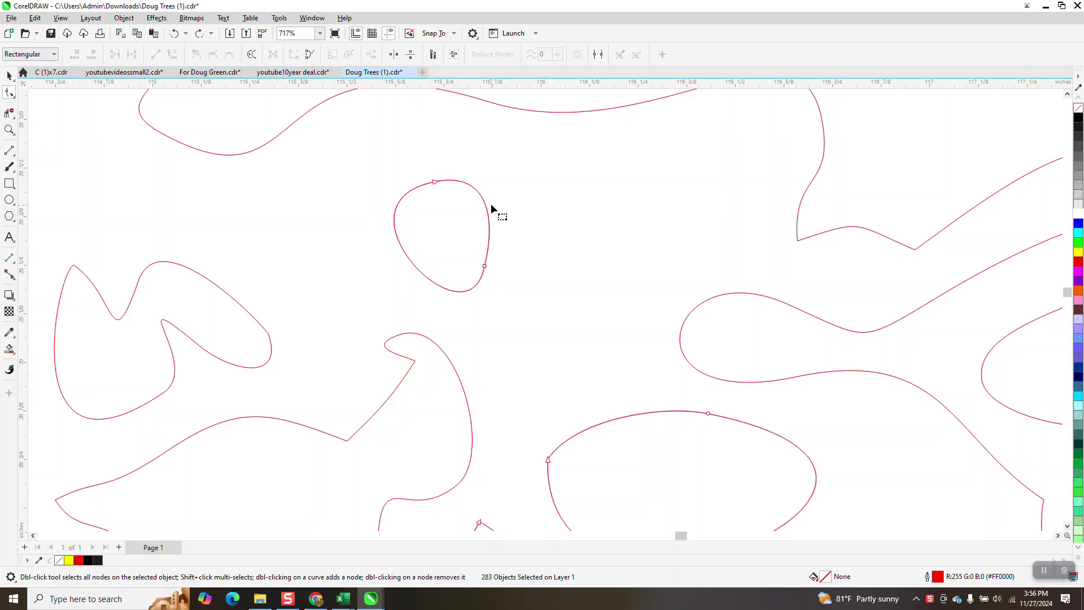
Inspect the nodes of several small leaf curves and neighbouring outlines in the tree foliage, leaving nothing selected.
drag(572, 362, 573, 363)
scroll(468, 235, down, 3)
click(468, 338)
scroll(460, 309, down, 2)
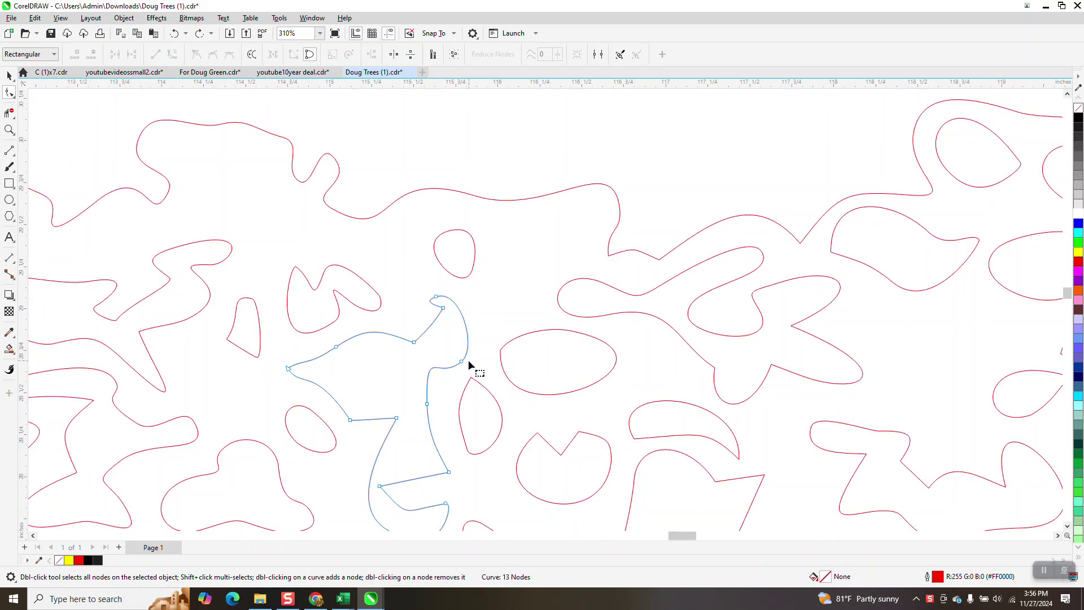
click(472, 263)
click(479, 397)
click(334, 438)
click(255, 343)
scroll(351, 332, down, 1)
scroll(627, 351, down, 1)
scroll(729, 384, down, 1)
click(830, 381)
scroll(653, 350, down, 3)
click(9, 76)
scroll(377, 229, down, 9)
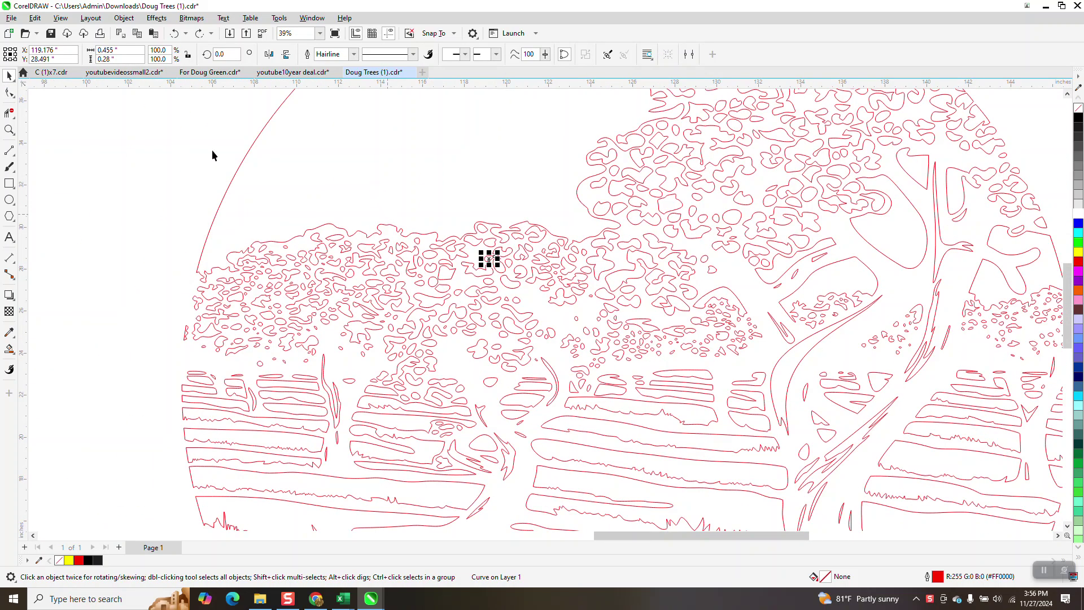
key(Escape)
click(34, 18)
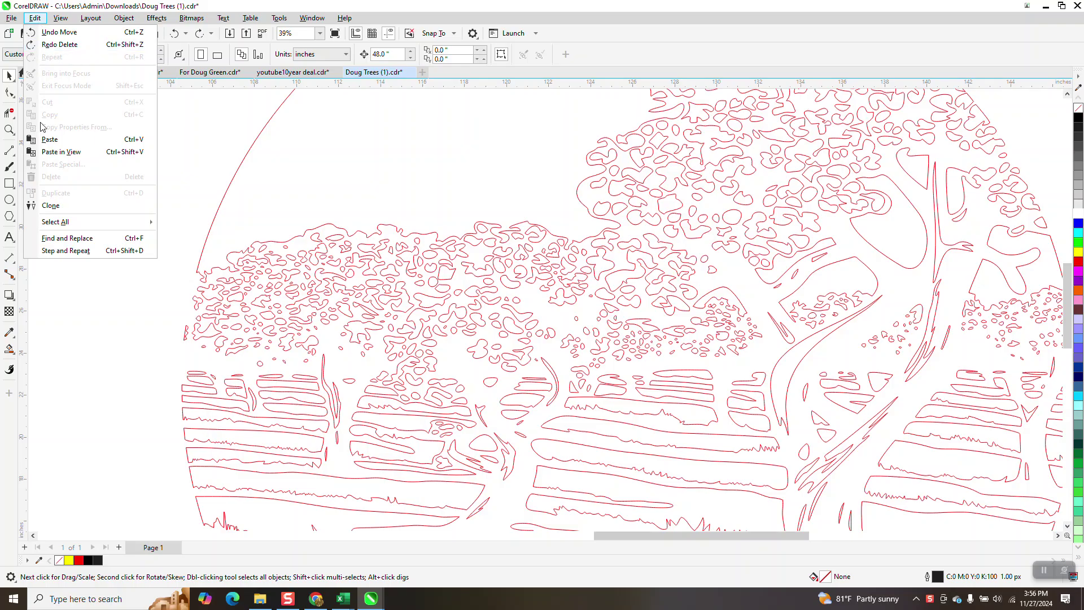
click(65, 250)
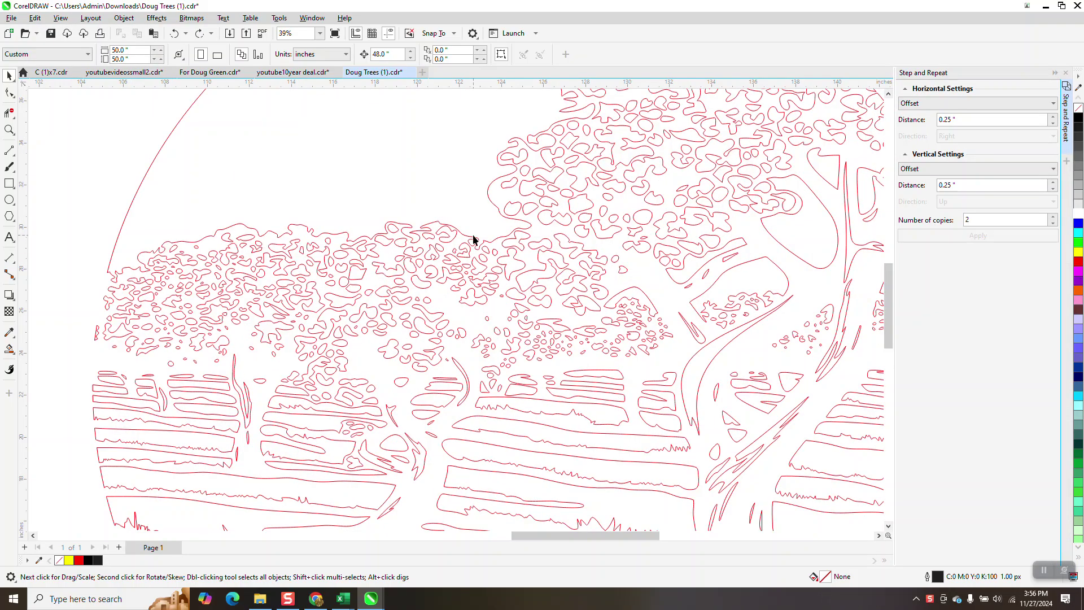
click(1065, 73)
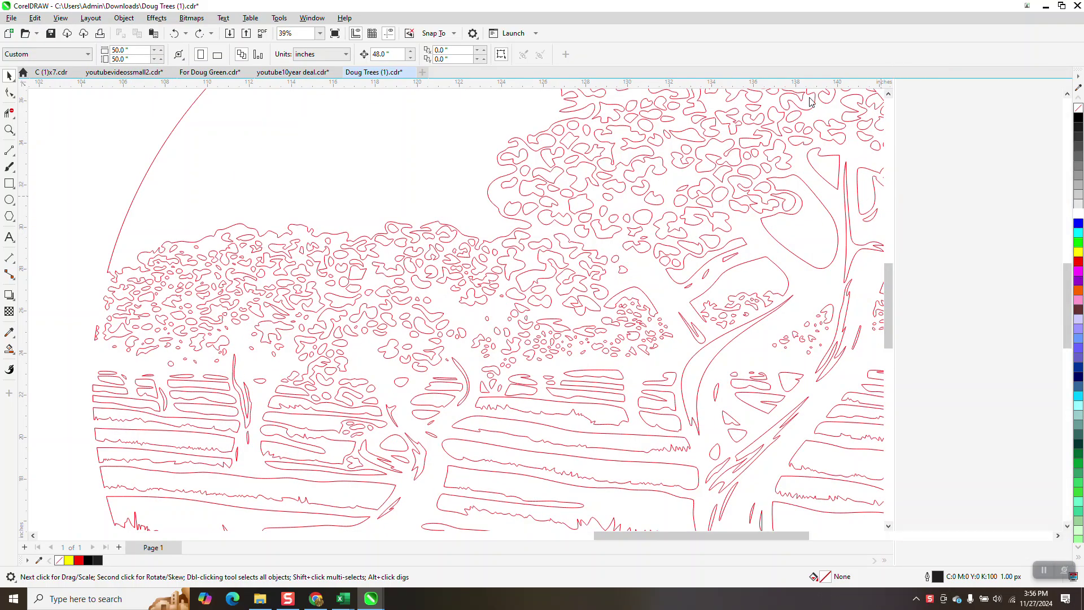
Find all curves with exactly 2 nodes in the drawing and delete them.
click(35, 18)
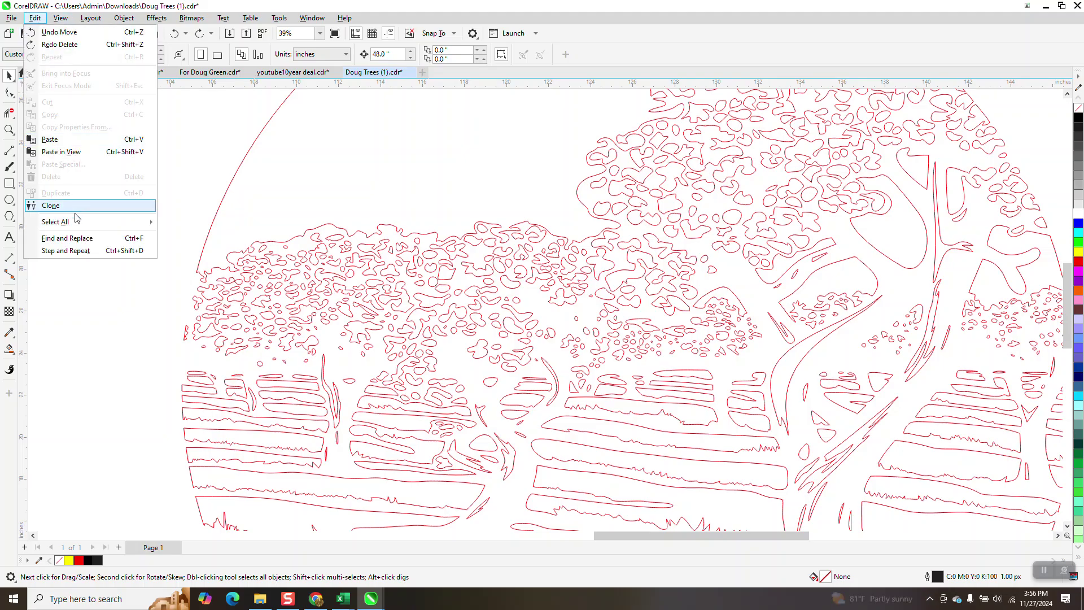
click(79, 238)
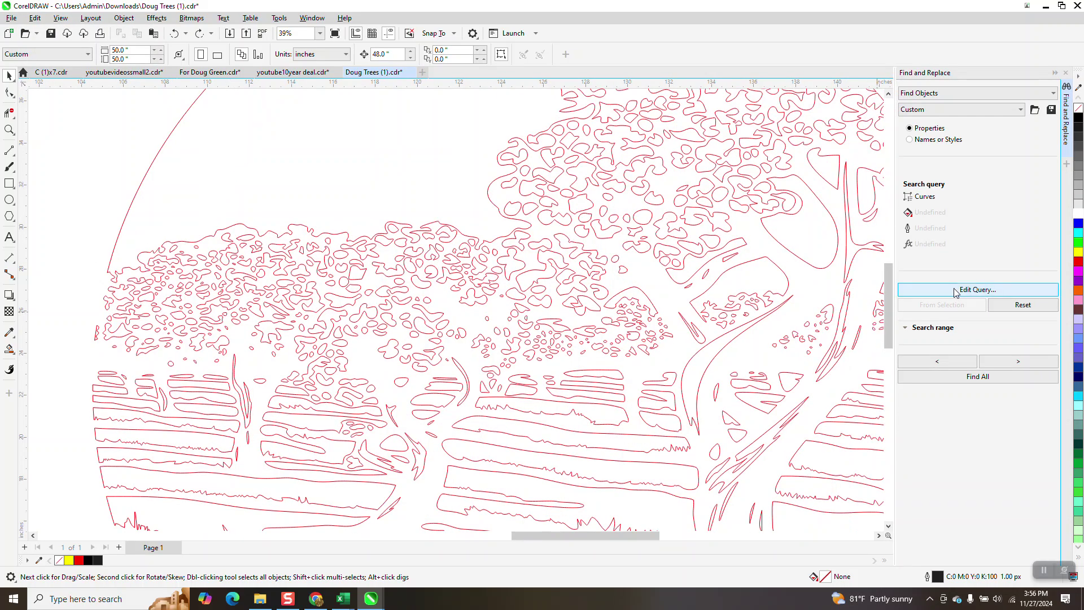
click(966, 290)
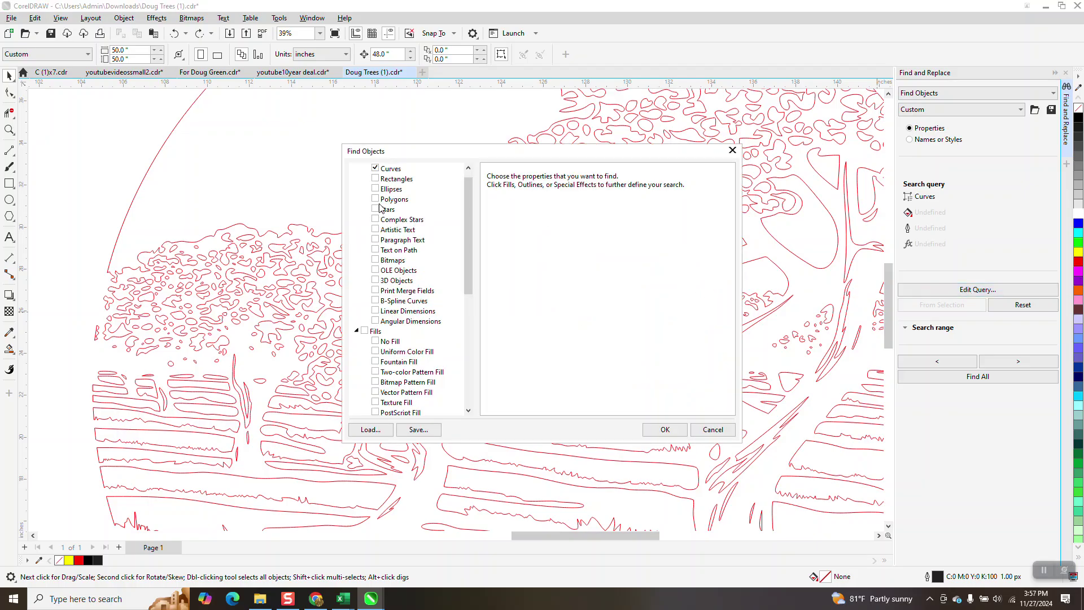
click(393, 172)
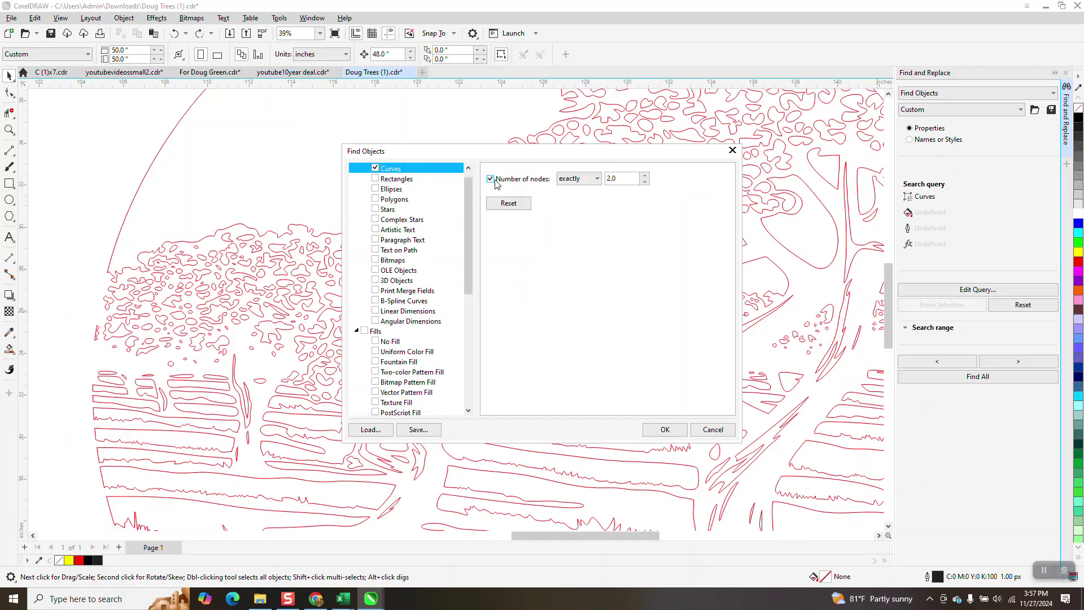
click(616, 178)
click(666, 431)
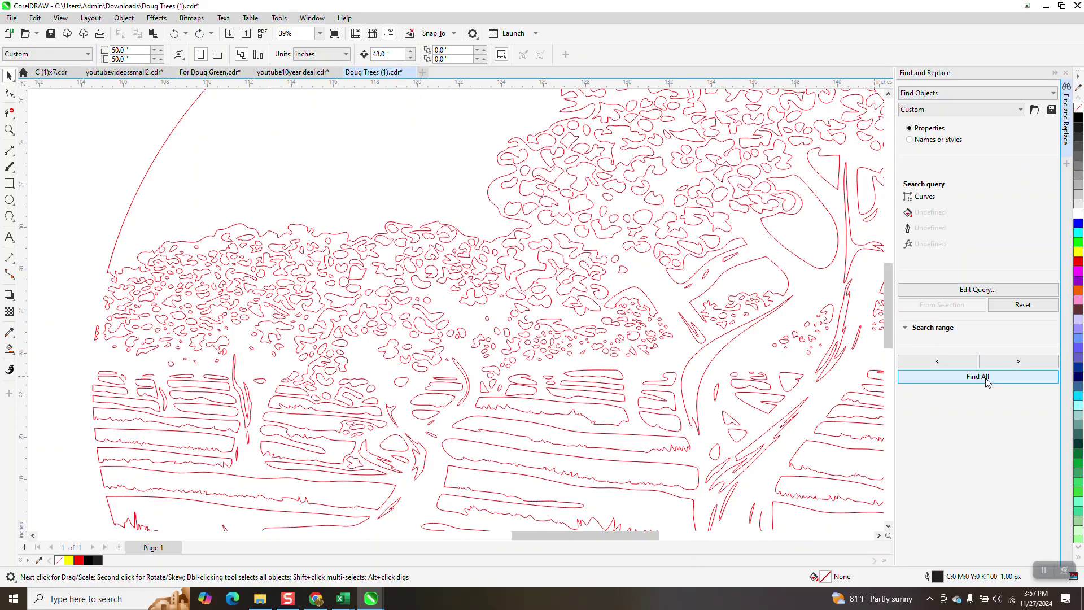
click(985, 377)
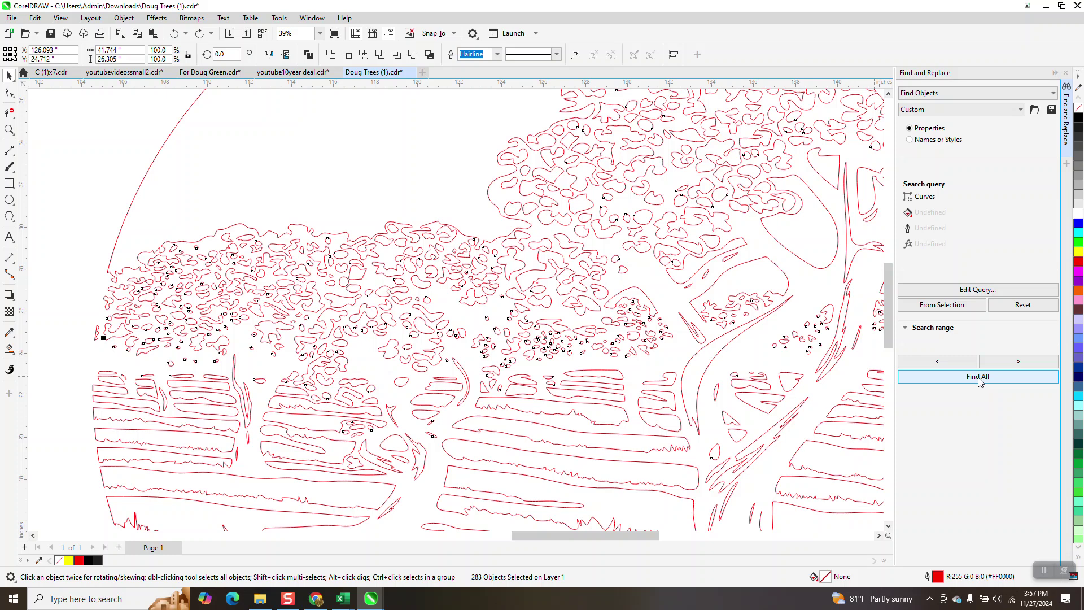
key(Escape)
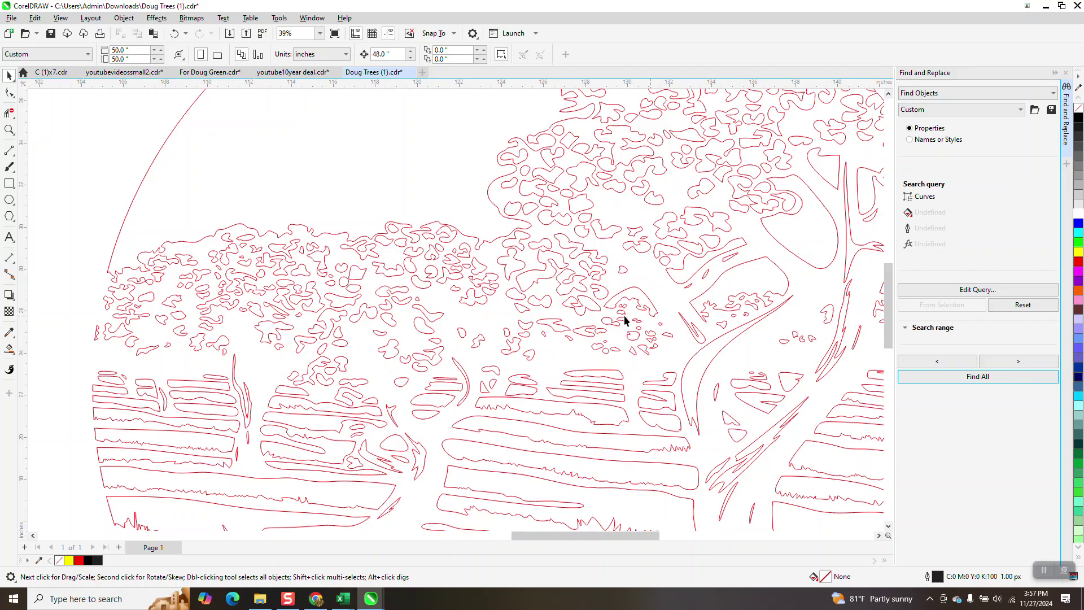
Check the nodes of the small leaf curves beside the tree trunk and delete the left end node of the tiny three-node leaf.
click(7, 132)
click(670, 339)
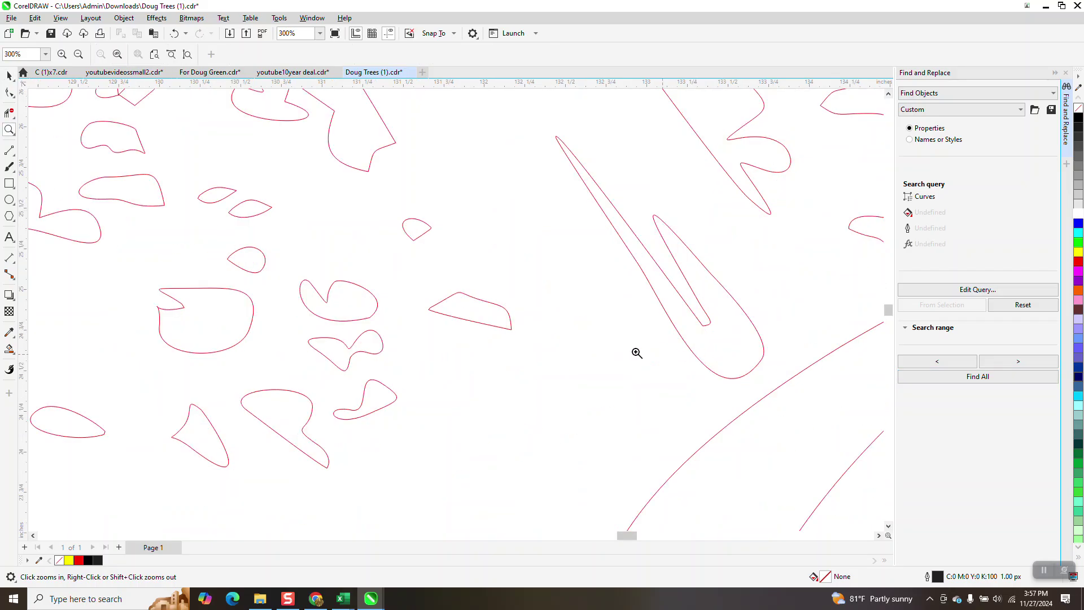
click(9, 93)
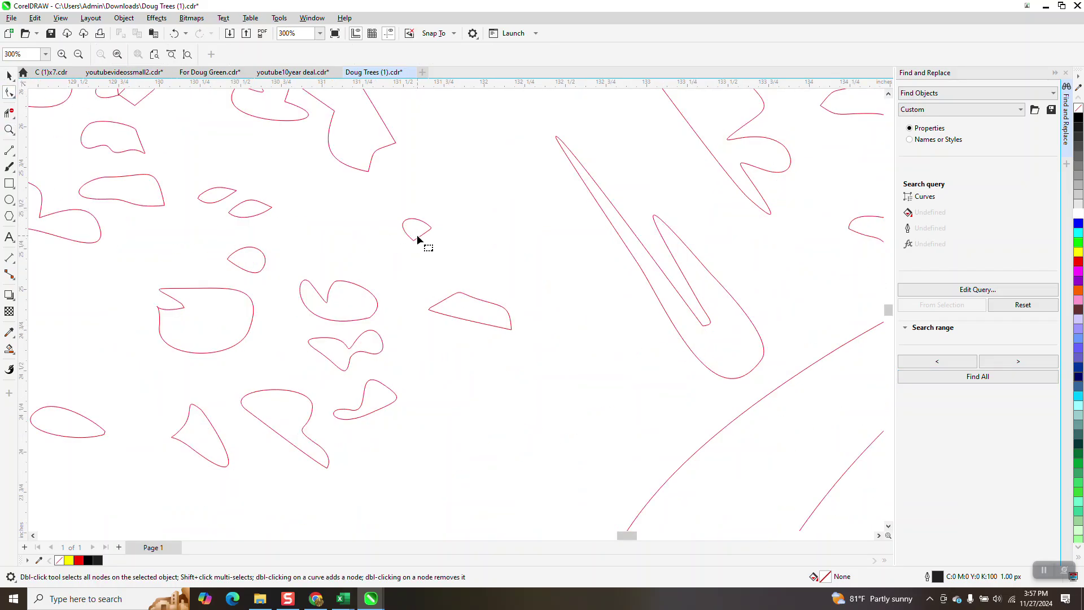
click(417, 235)
click(254, 216)
click(219, 198)
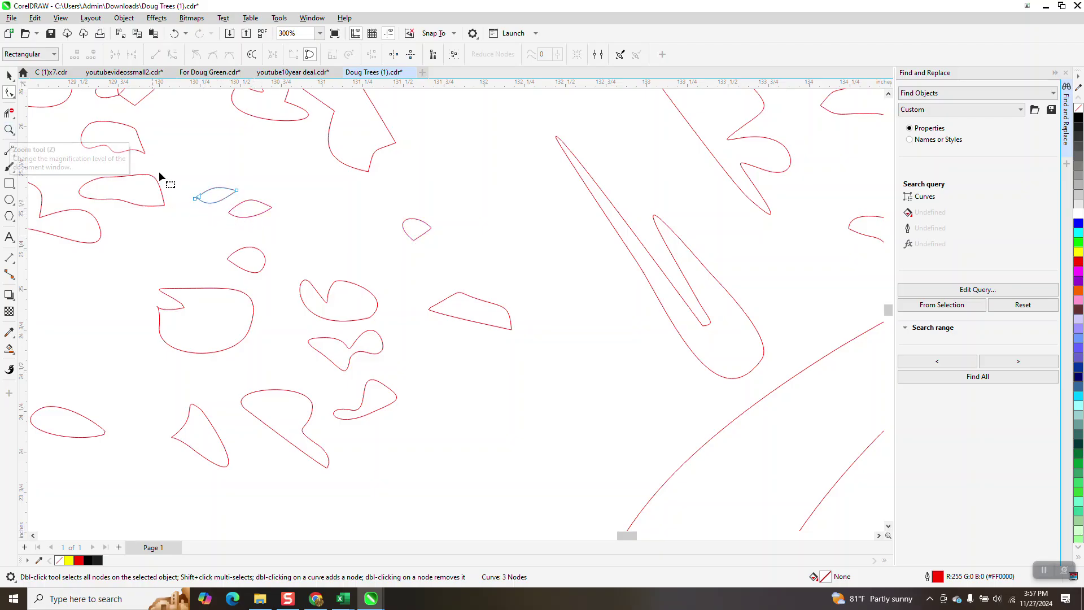
click(195, 199)
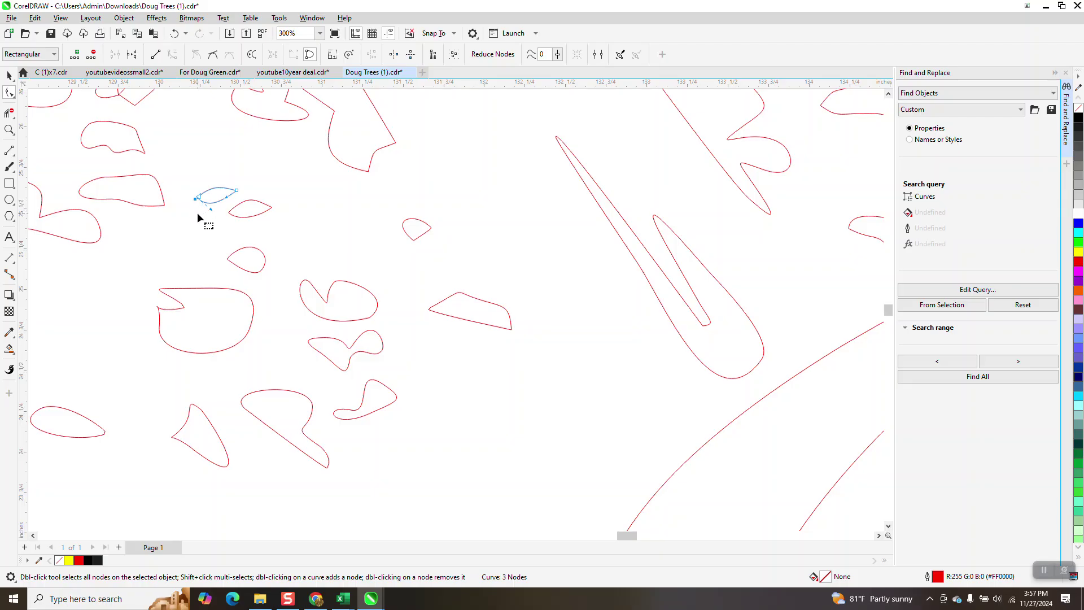
key(Delete)
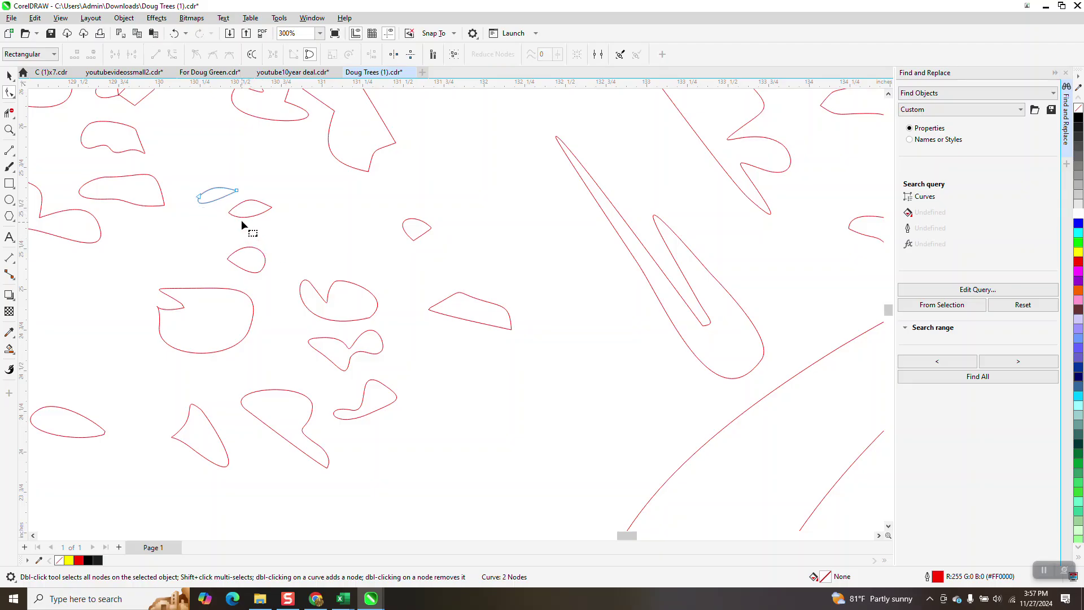
scroll(356, 344, down, 5)
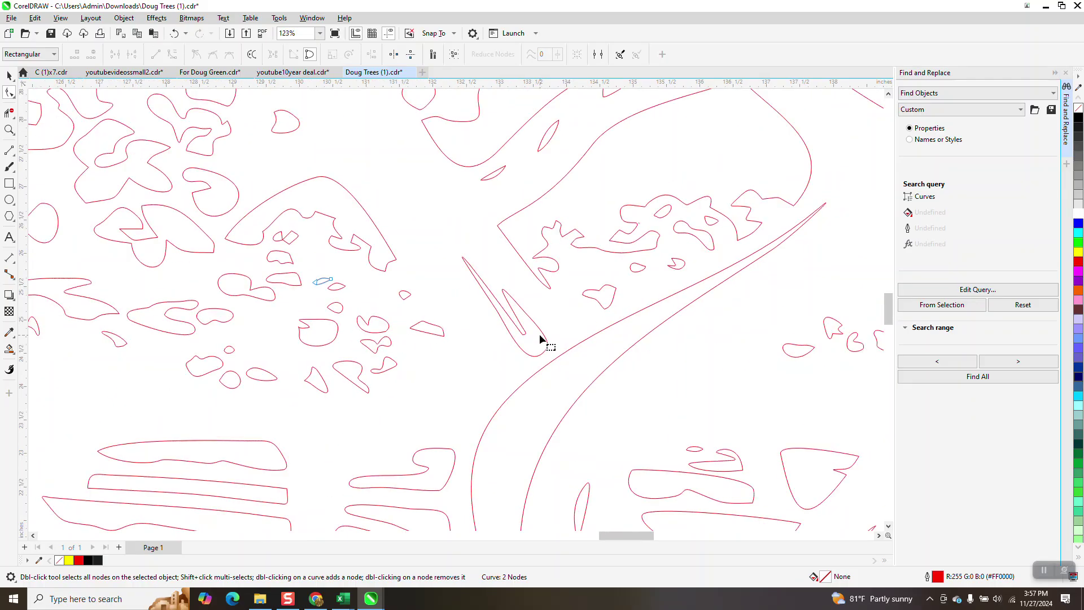
scroll(489, 277, down, 5)
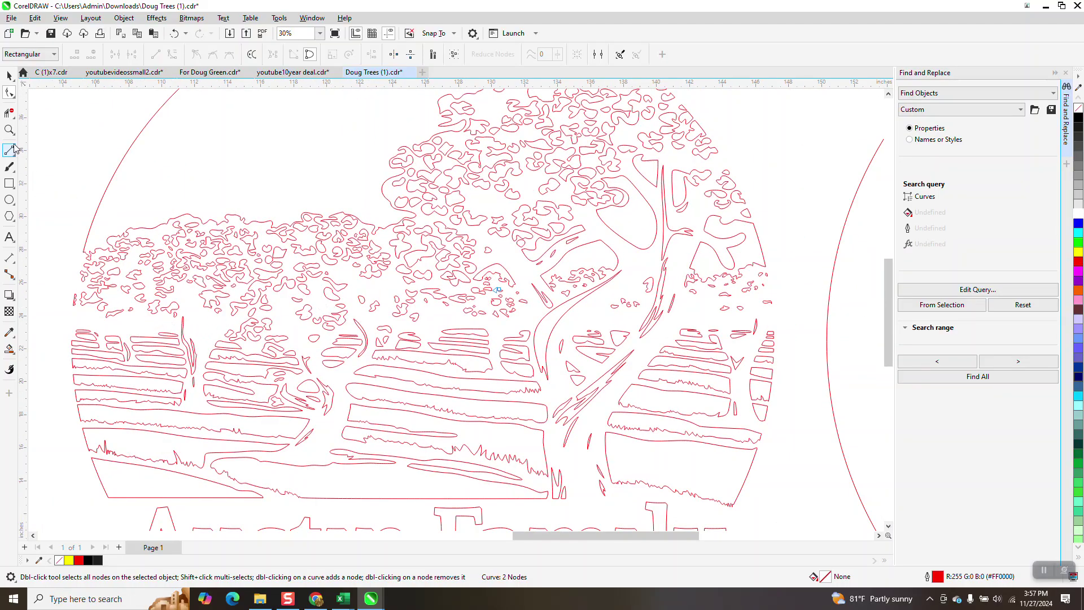
Find all curves with exactly 3 nodes in the drawing and delete them.
click(9, 75)
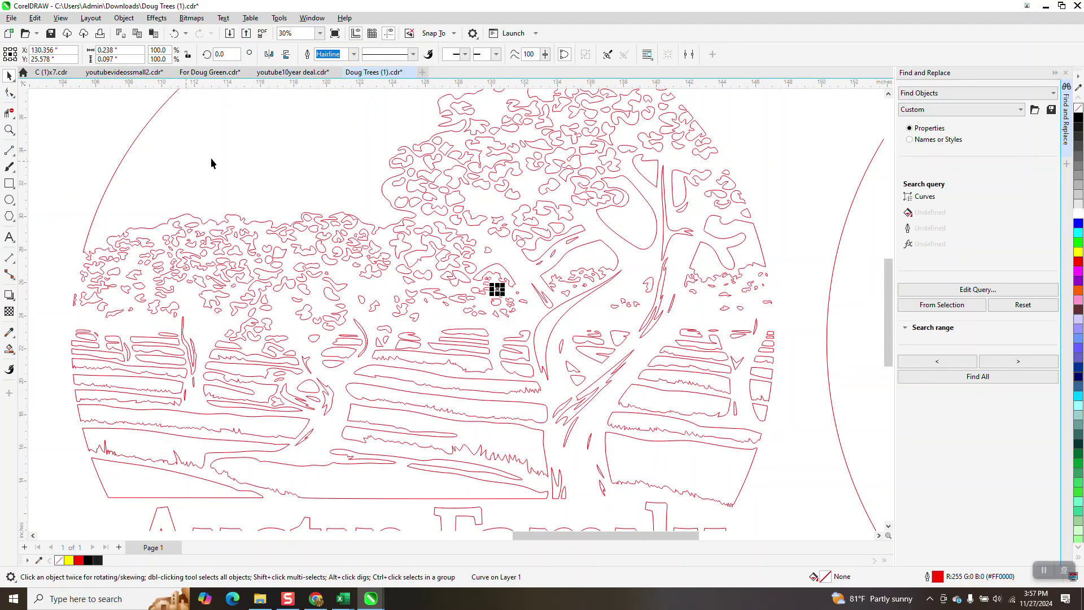
click(307, 167)
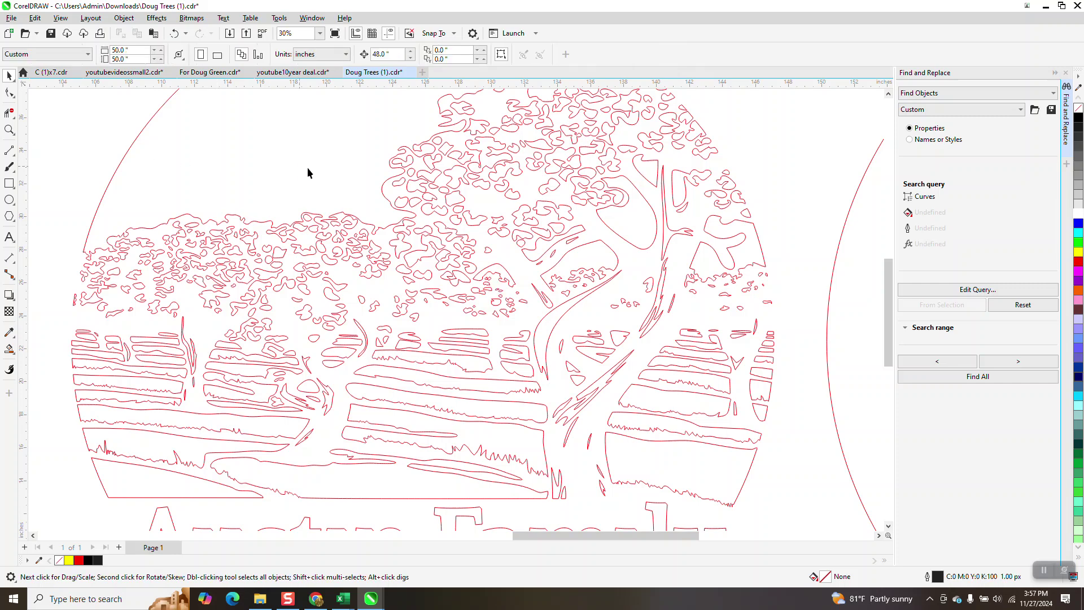
click(969, 291)
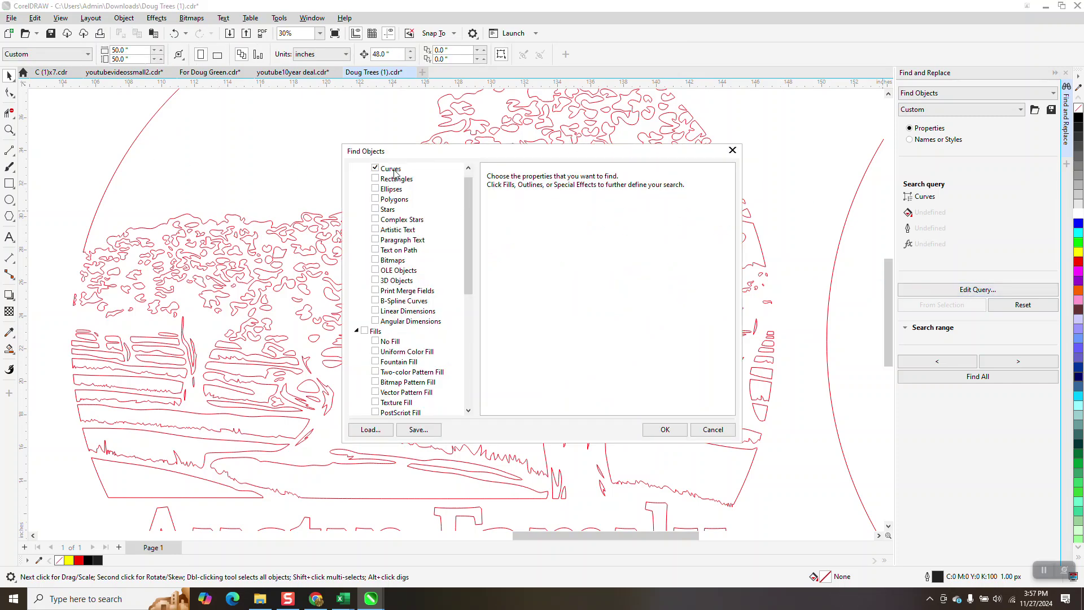
click(395, 171)
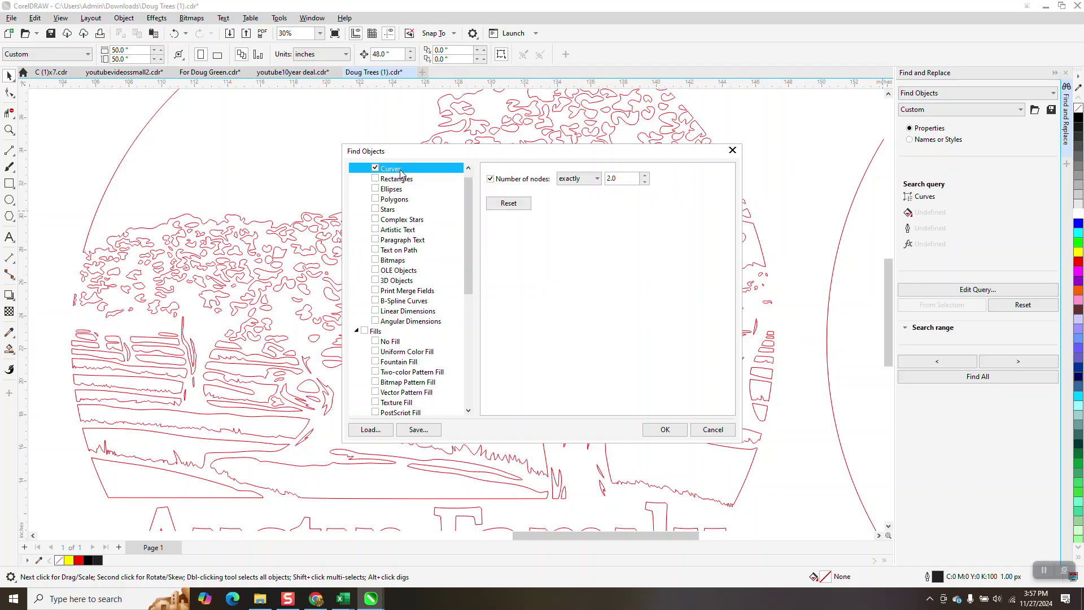
click(644, 176)
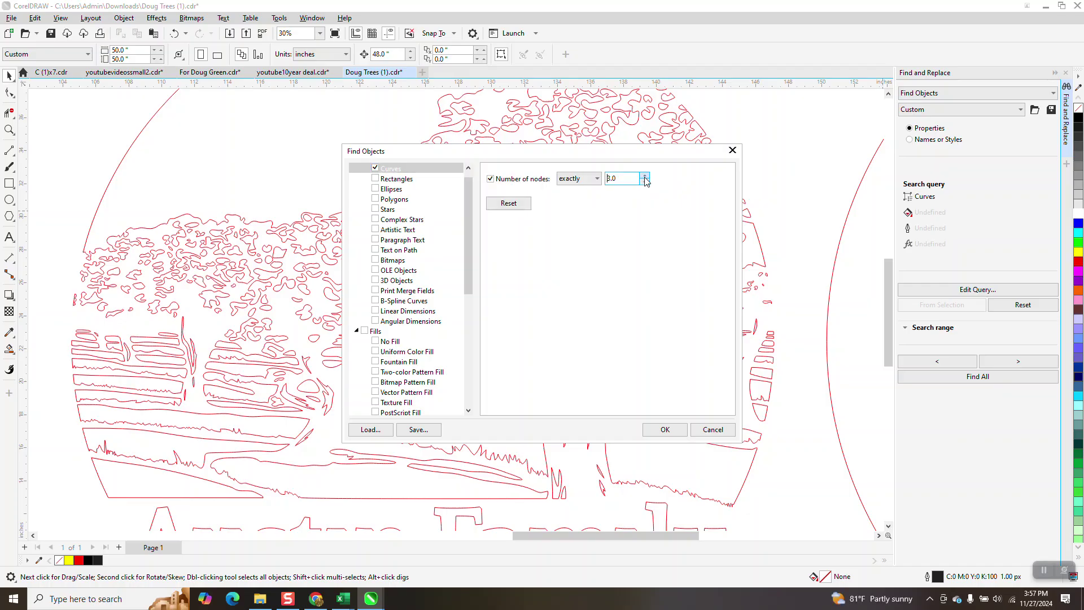
click(667, 430)
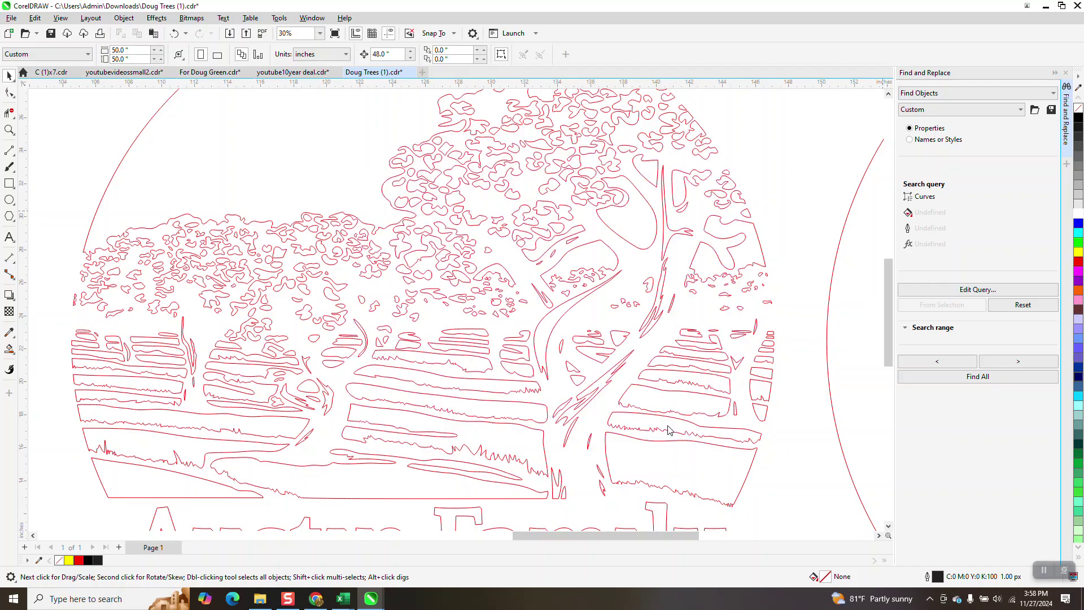
click(976, 376)
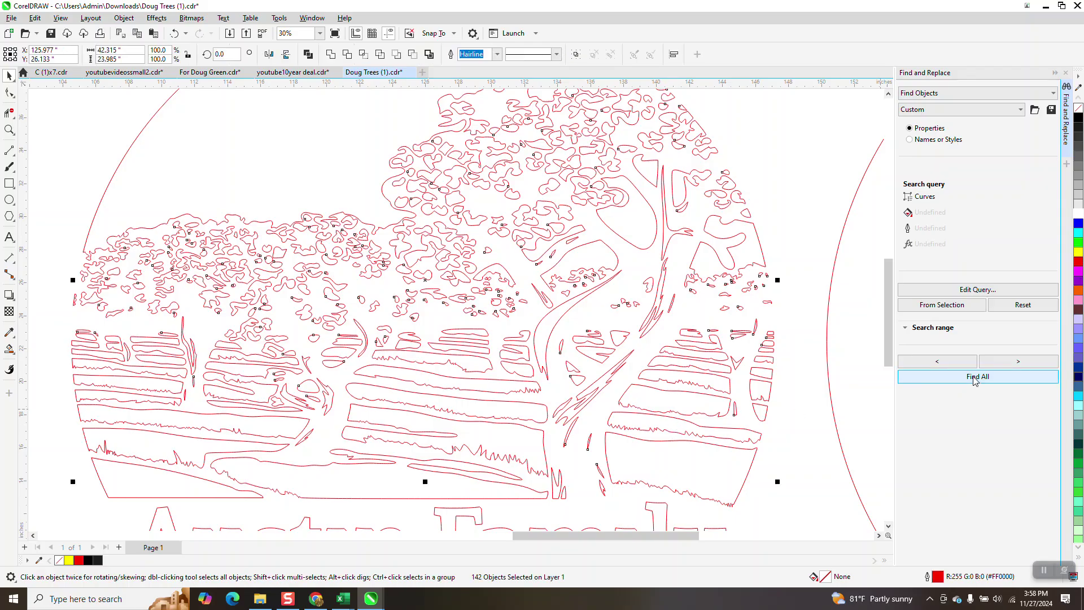
key(Escape)
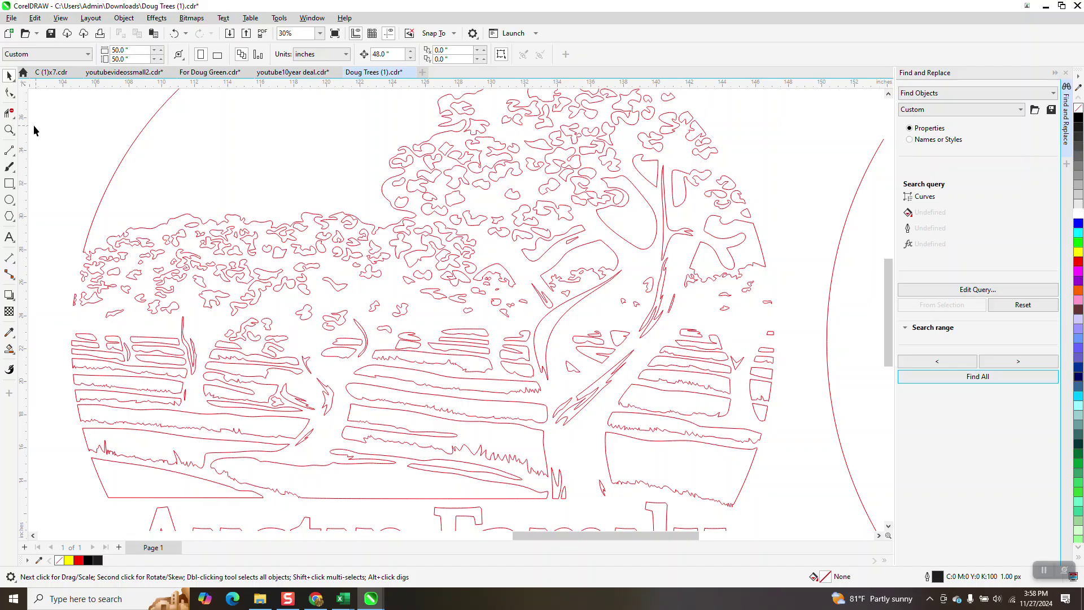
Move four leaf curves in the middle of the foliage downward into the empty gaps below them.
click(9, 130)
drag(266, 225, 399, 320)
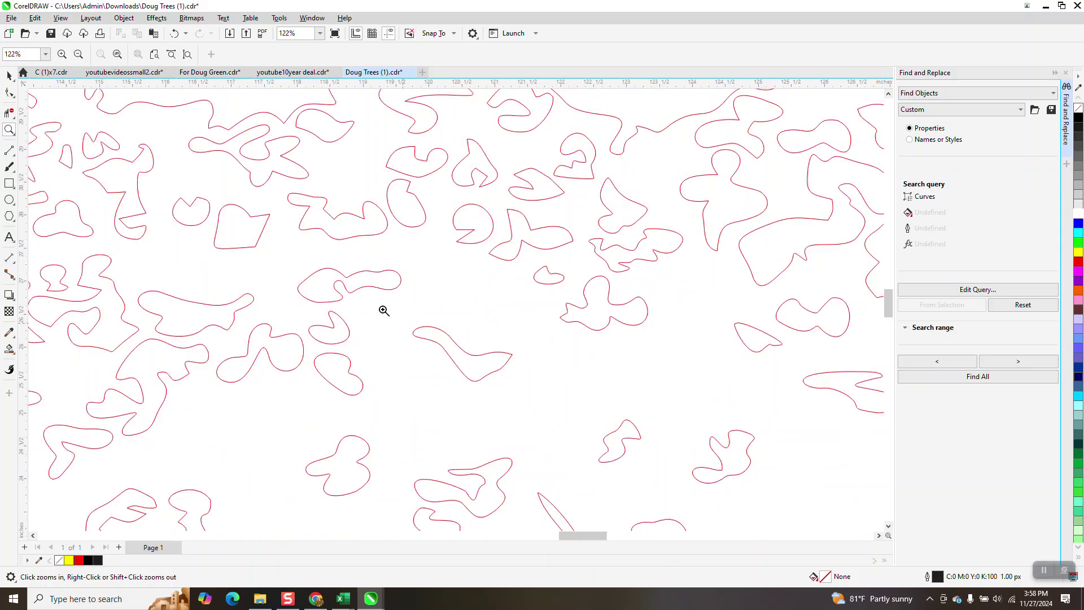
click(9, 75)
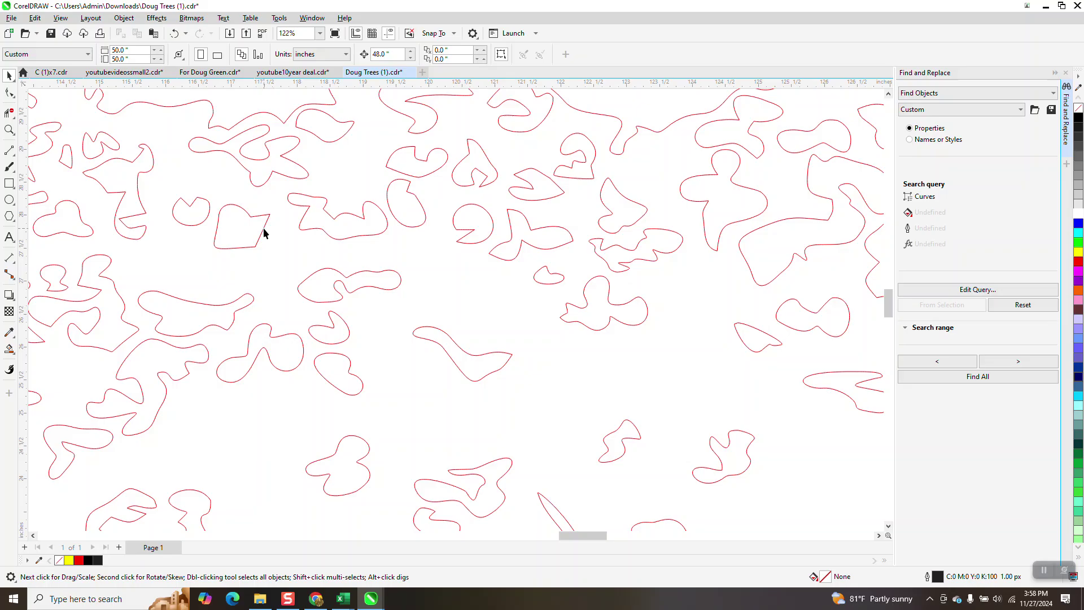
click(266, 233)
drag(244, 225, 252, 246)
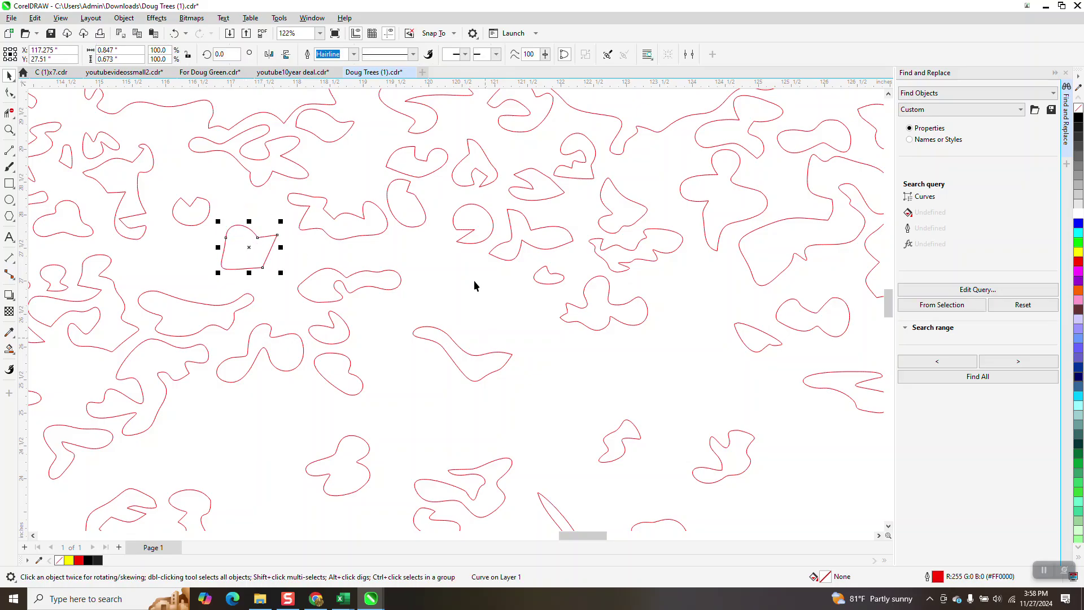
drag(471, 246, 447, 288)
drag(548, 282, 532, 305)
mouse_move(653, 259)
mouse_down()
mouse_move(700, 308)
mouse_move(663, 375)
mouse_move(649, 349)
mouse_up()
click(557, 194)
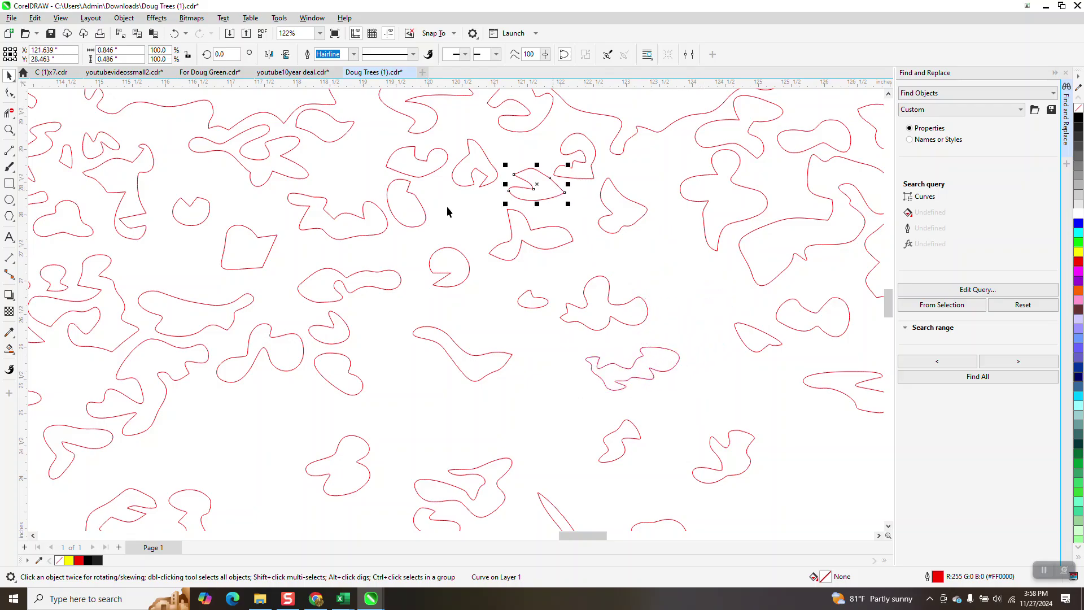
Scale down the large hooked leaf curve at the right of the foliage and reposition it in its gap.
scroll(372, 238, down, 2)
scroll(393, 250, down, 1)
scroll(544, 243, down, 1)
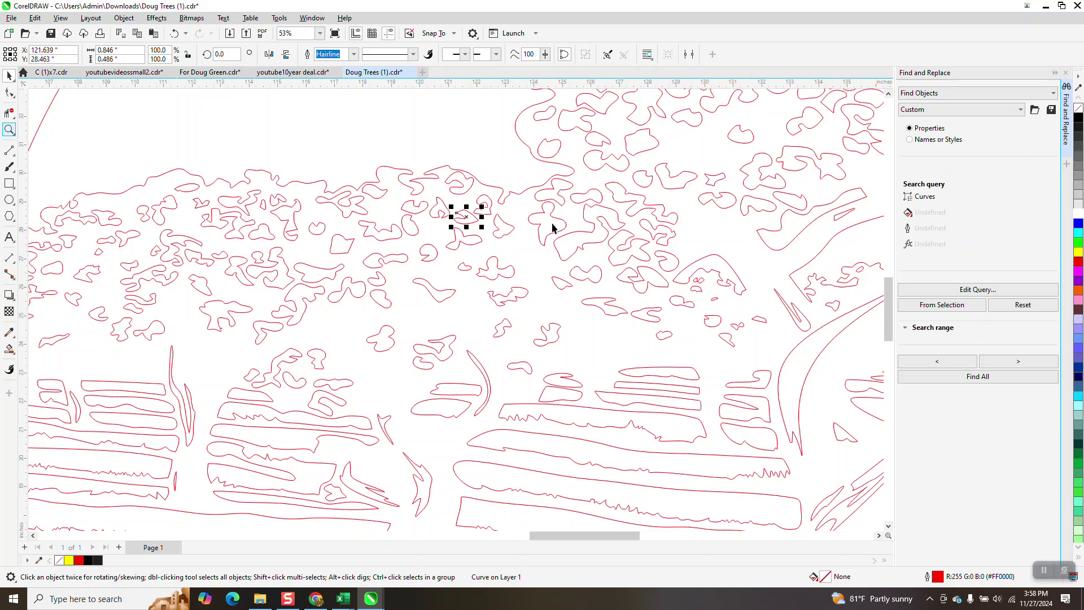
drag(564, 182, 660, 293)
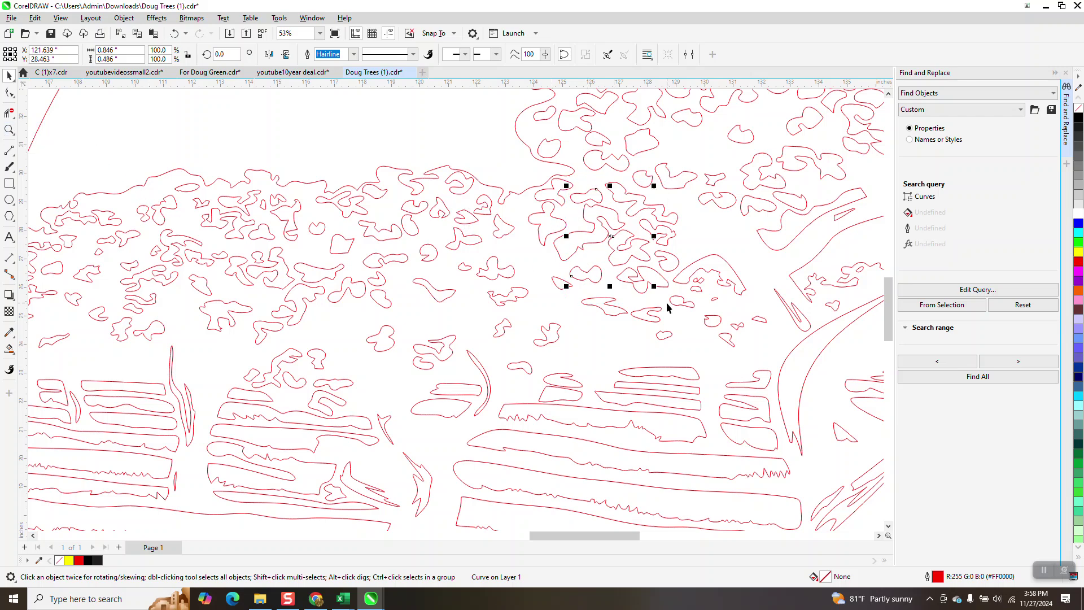
click(9, 130)
drag(515, 220, 709, 266)
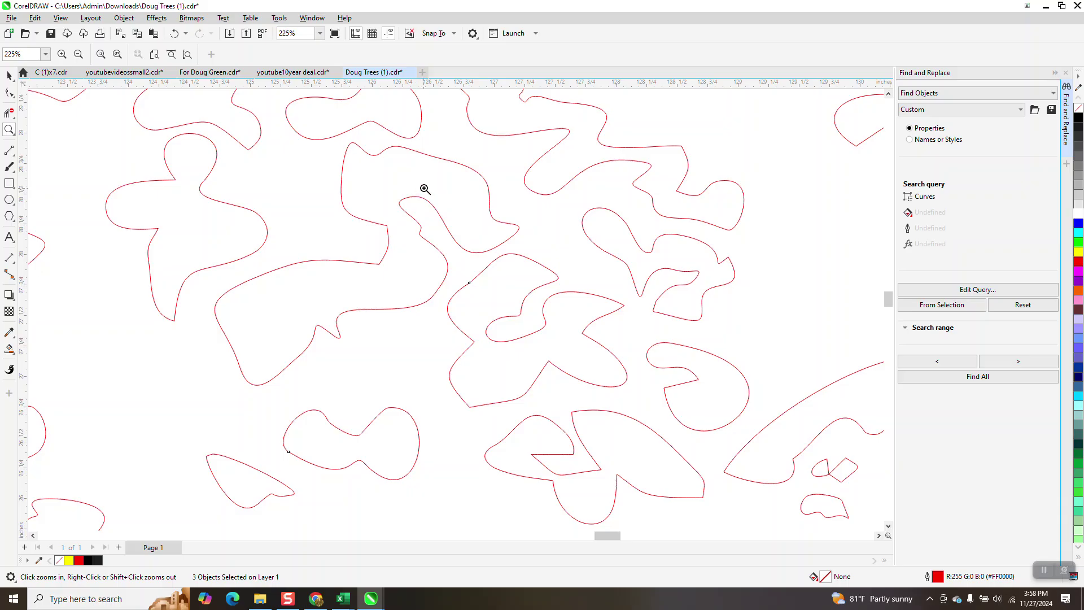
click(9, 76)
click(382, 190)
drag(524, 141, 452, 198)
drag(369, 269, 395, 241)
Scale the forked leaf curve above the round notched leaf down to 72.4%.
click(705, 272)
drag(738, 204, 713, 233)
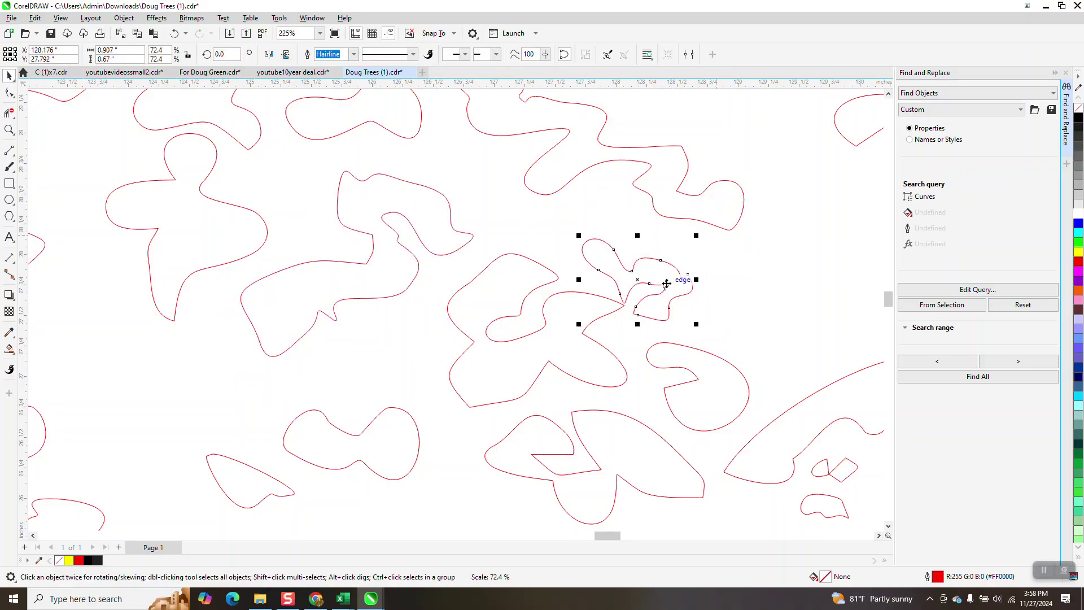
Move the forked leaf curve farther right, then scale the large lobed leaf curve beside it to 84.3% and recenter it in its gap.
drag(650, 289, 711, 289)
click(599, 318)
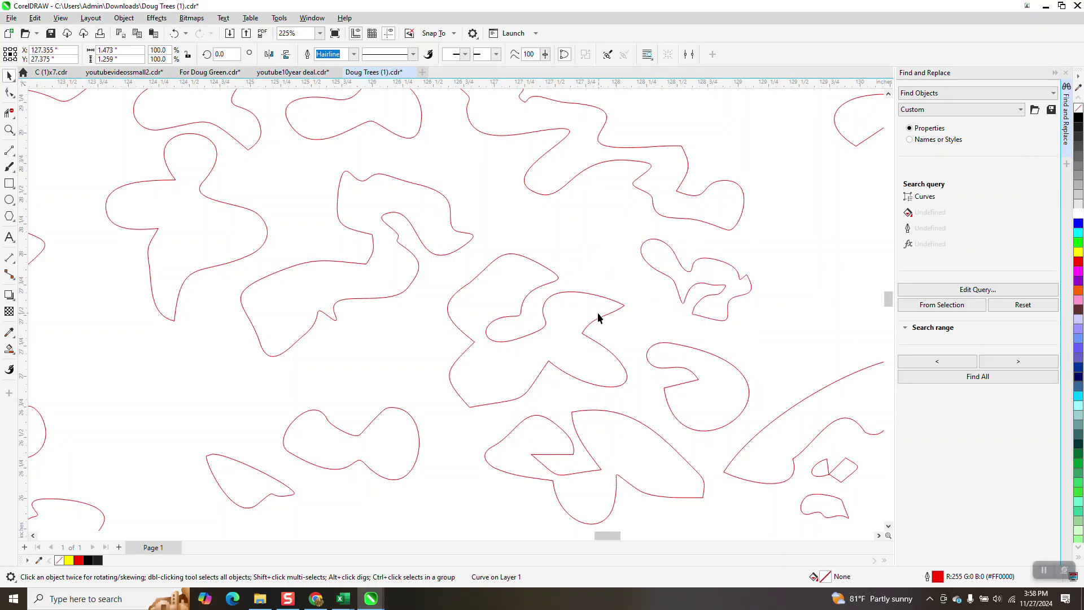
drag(632, 250, 601, 275)
drag(540, 342, 552, 324)
Examine the tiny teardrop curve below the arched foliage shape to check how many nodes it has.
scroll(527, 339, down, 1)
scroll(527, 339, down, 3)
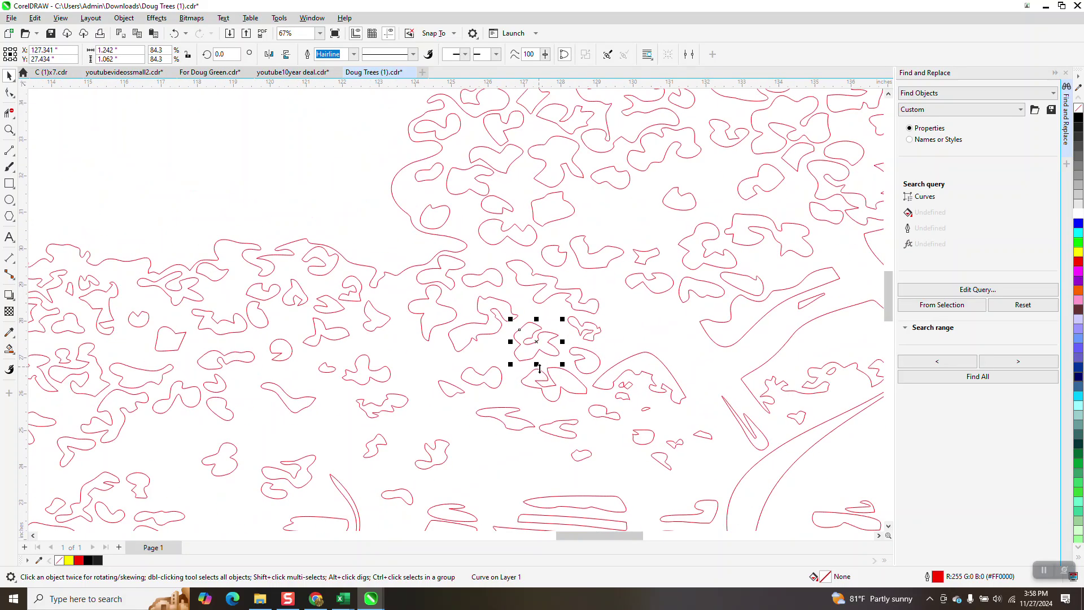
click(9, 129)
drag(626, 390, 669, 419)
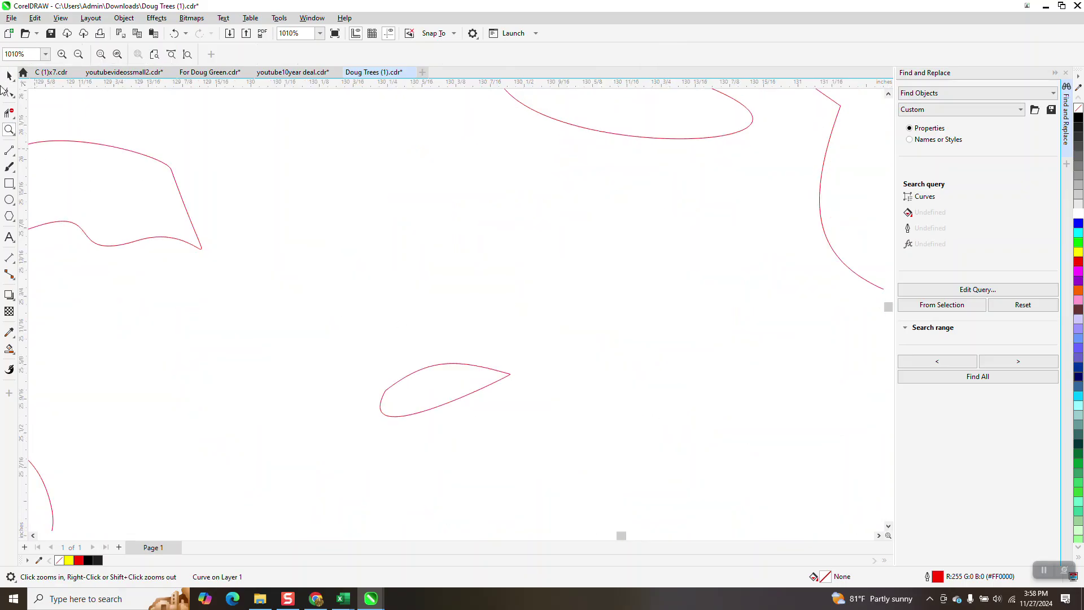
click(9, 92)
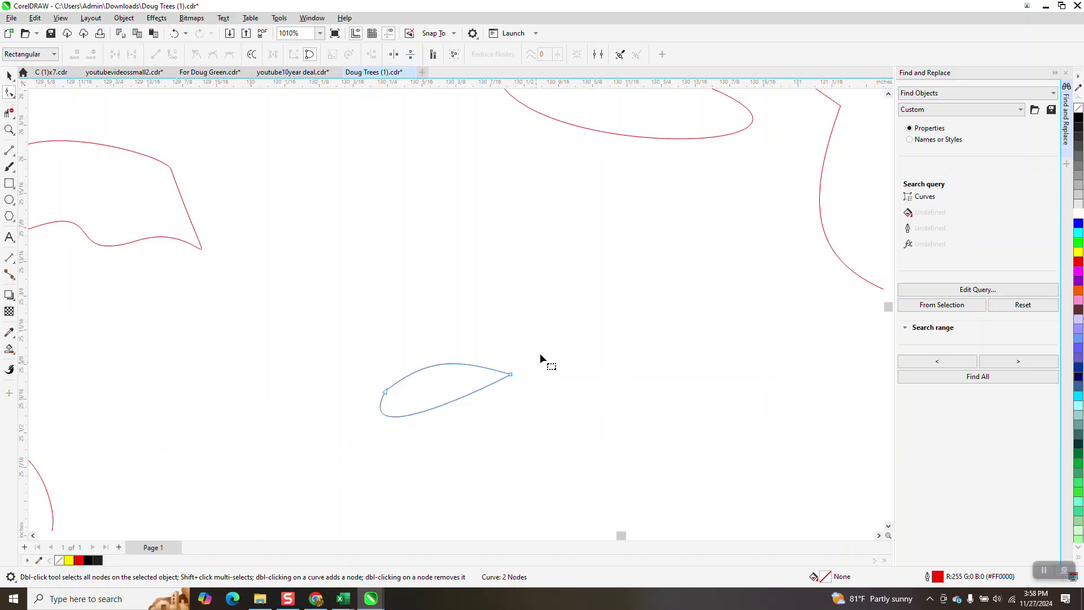
scroll(535, 357, down, 3)
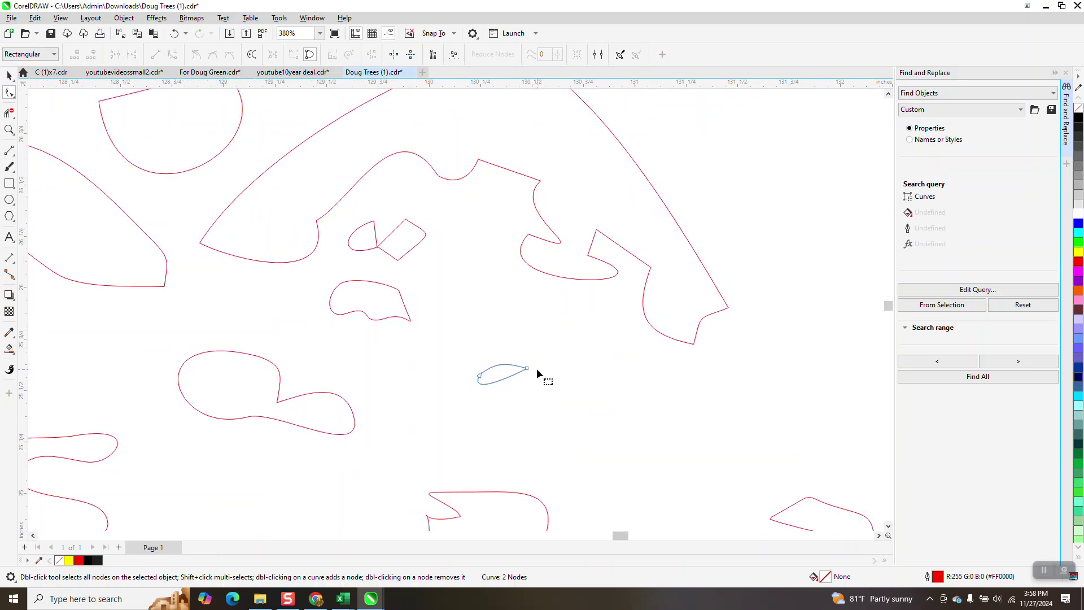
Inspect the pinched junction of the small two-part curve beneath the arched foliage shape and delete that curve.
key(z)
drag(366, 221, 419, 257)
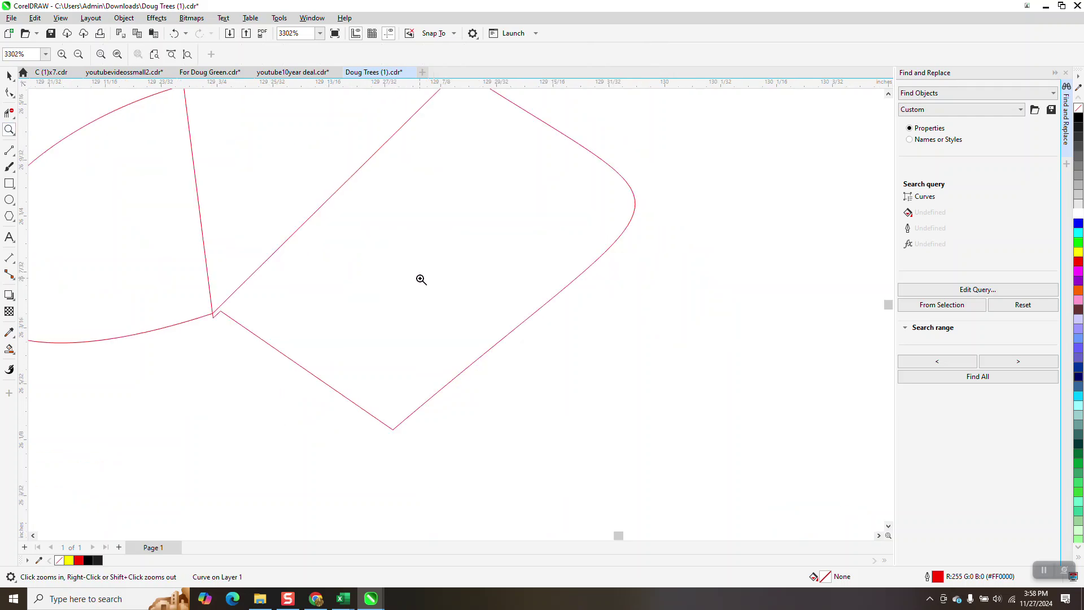
scroll(248, 273, down, 2)
click(9, 75)
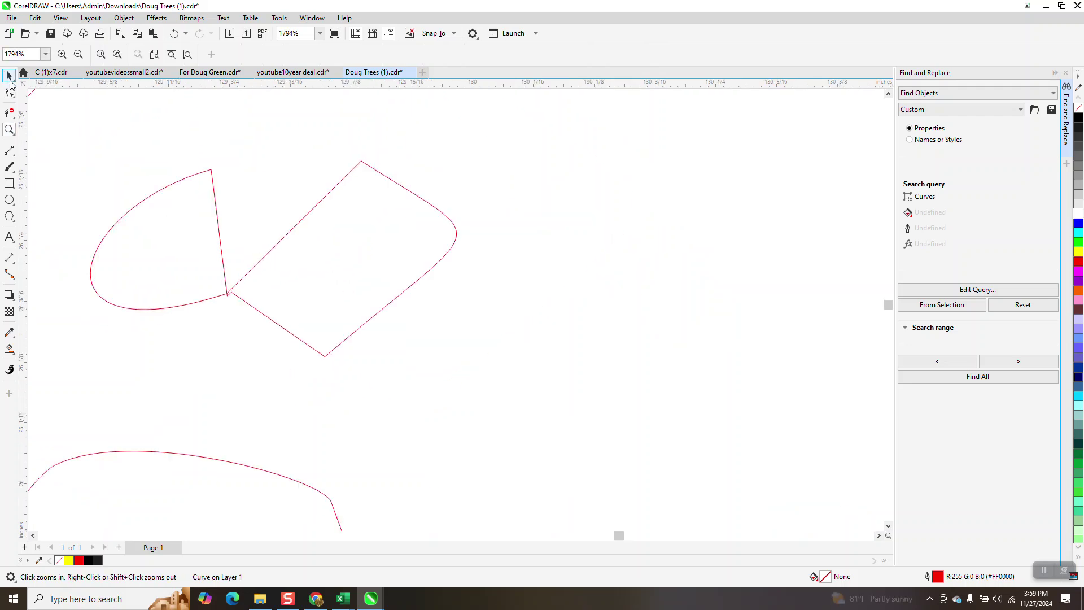
drag(340, 281, 397, 297)
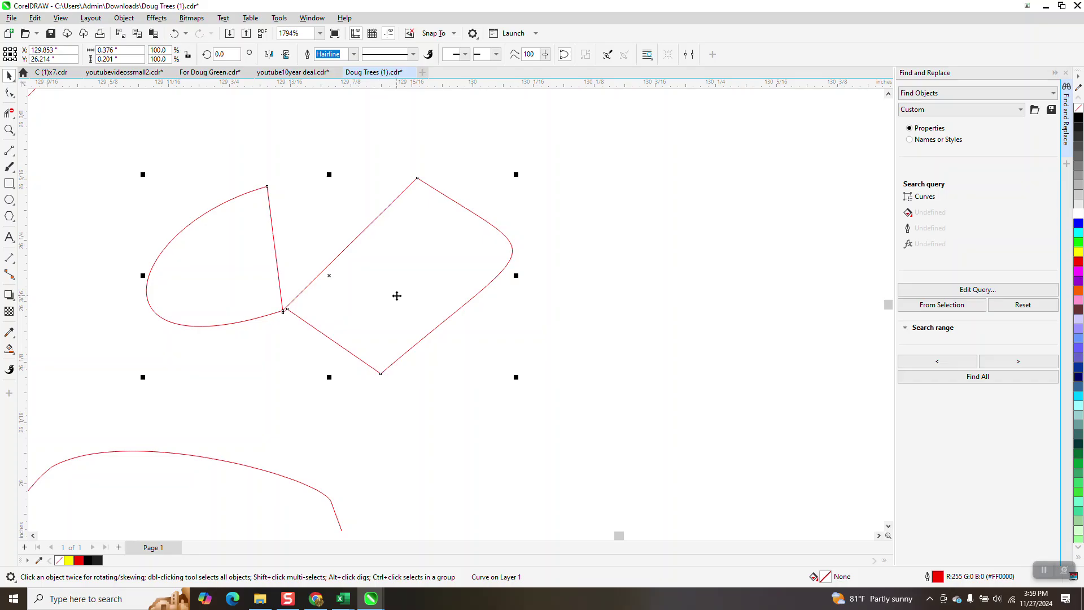
click(9, 130)
drag(262, 290, 355, 349)
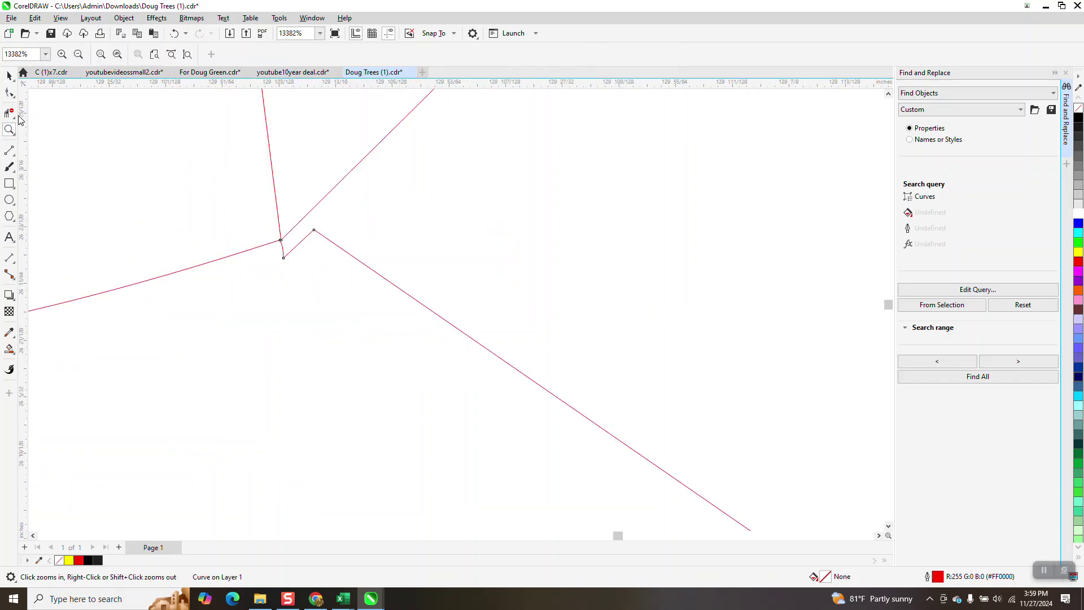
scroll(316, 277, down, 5)
key(space)
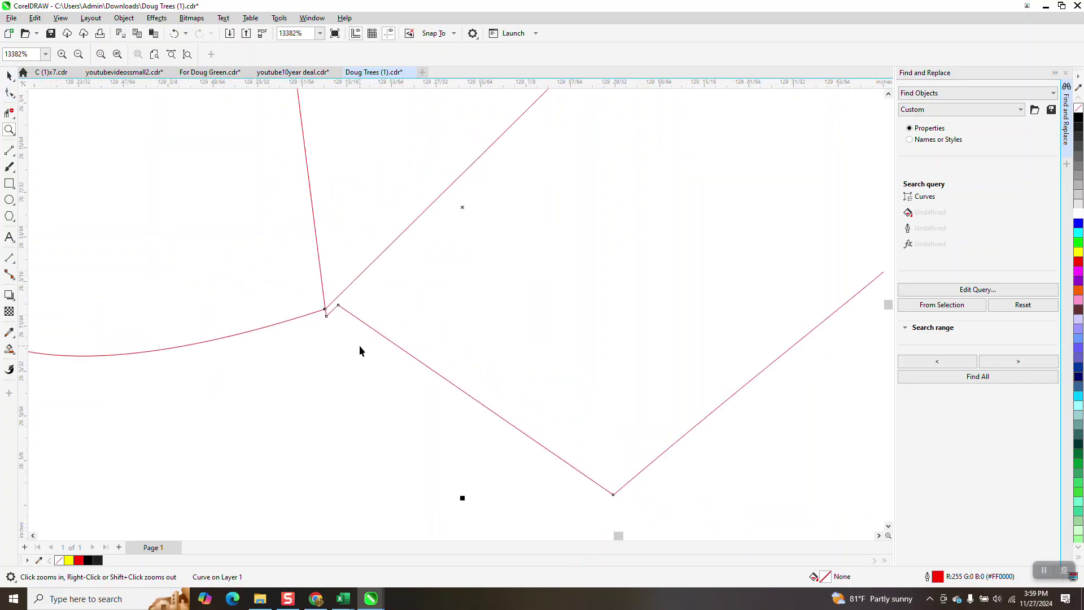
key(Escape)
scroll(335, 292, down, 4)
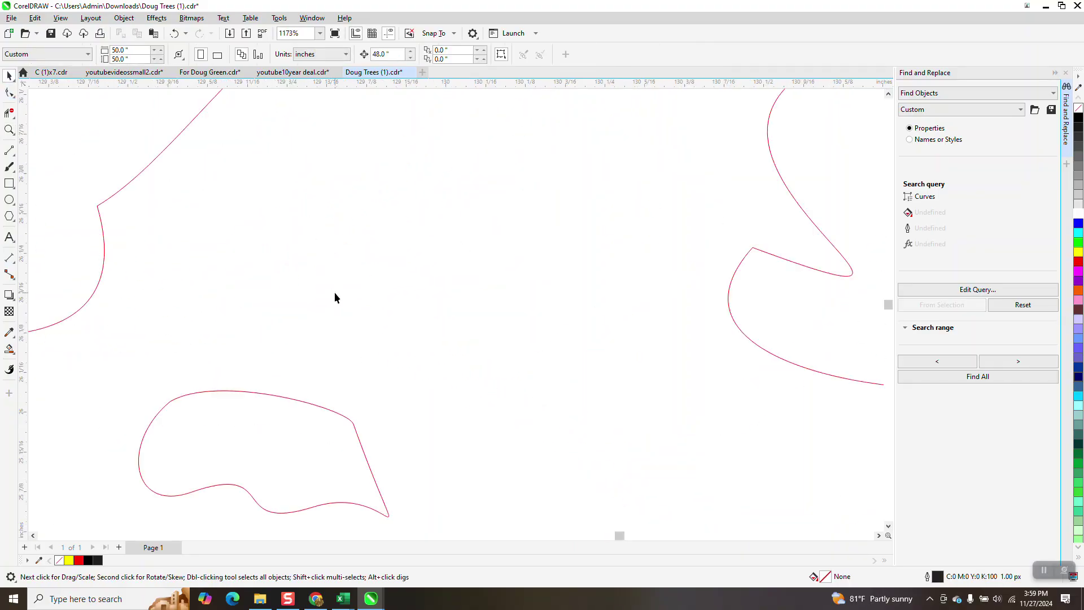
scroll(423, 378, down, 1)
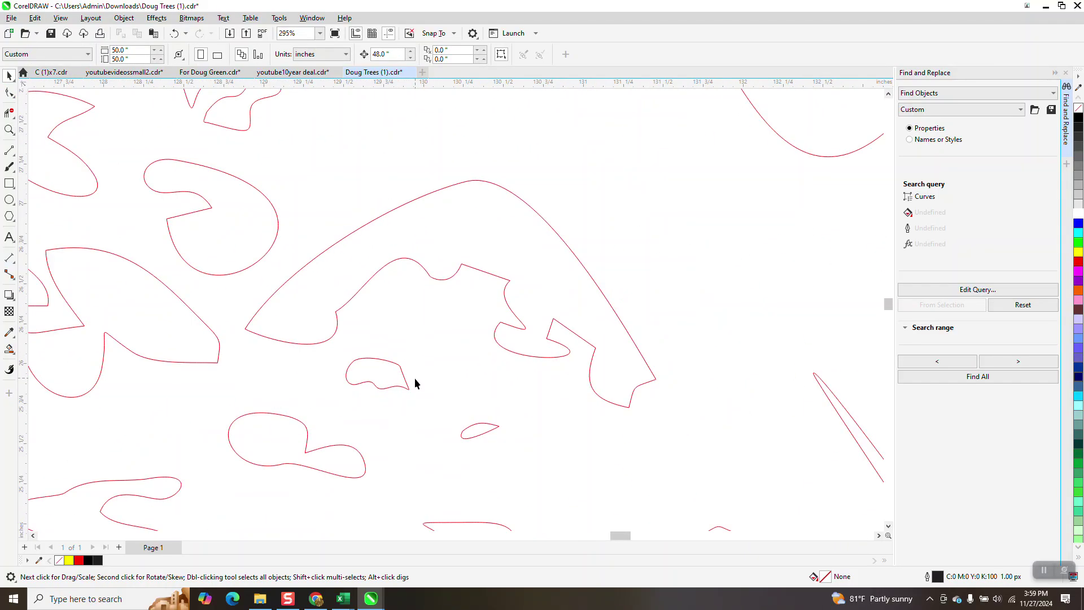
Move the small two-lobed curve from below the arched foliage shape into the empty gap above it, left of the branch.
click(343, 455)
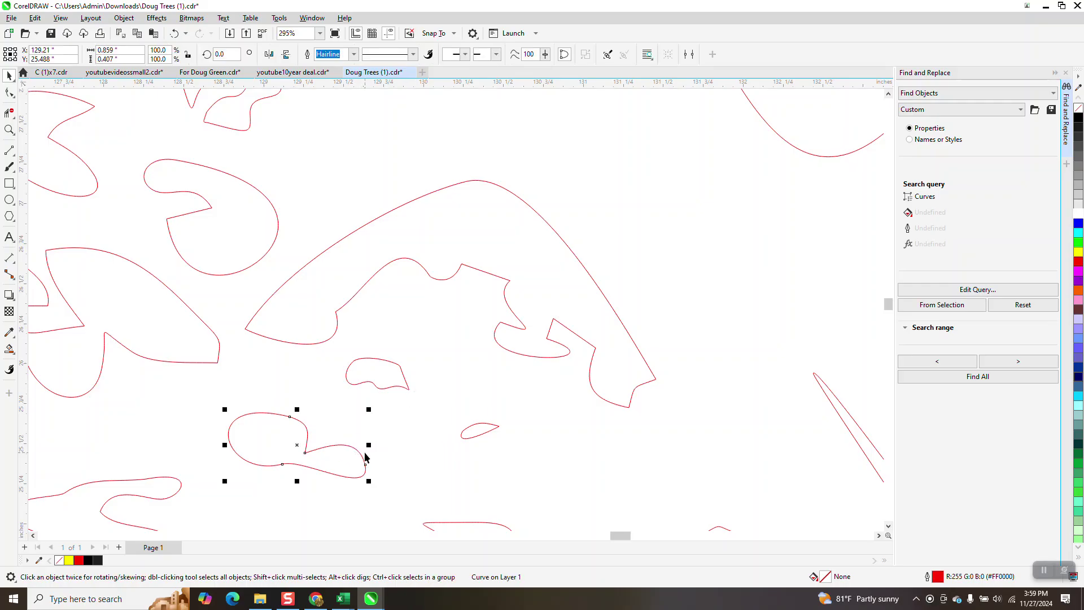
drag(305, 445, 739, 227)
scroll(378, 327, down, 2)
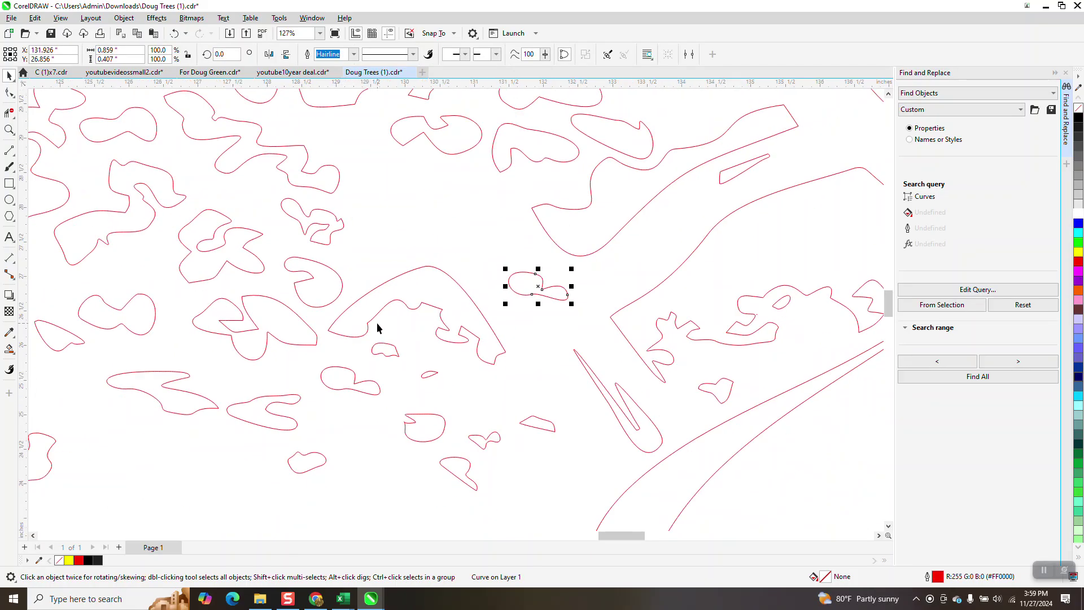
scroll(378, 327, down, 2)
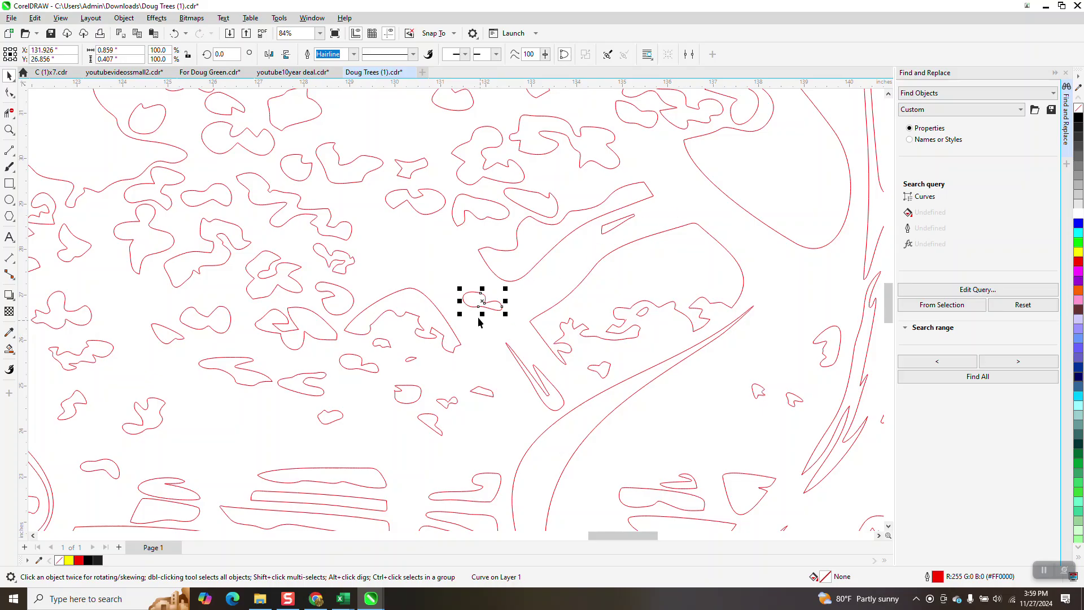
drag(480, 306, 421, 253)
scroll(701, 366, down, 1)
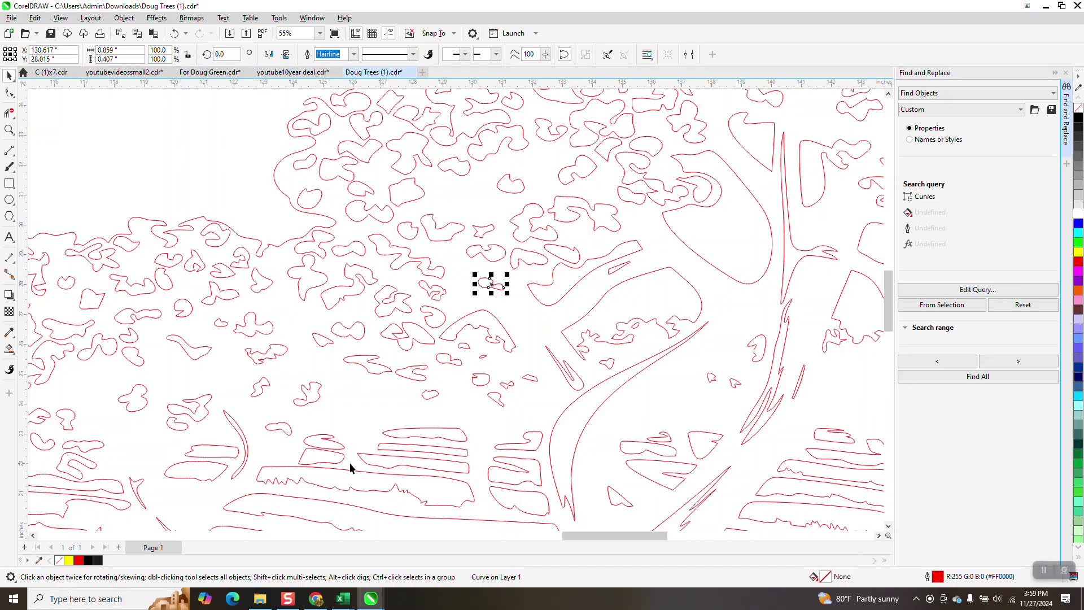
Space apart the two small stacked curves just above the long ground strips, right of the thin curved trunk.
mouse_move(337, 450)
mouse_down()
mouse_move(345, 434)
mouse_move(337, 451)
mouse_up()
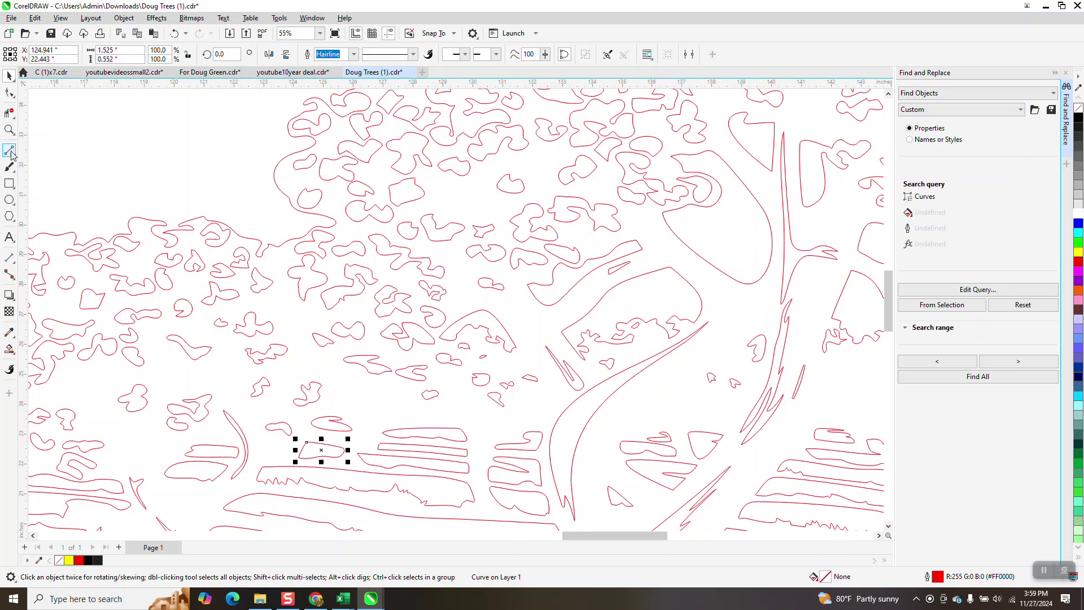
scroll(401, 326, down, 2)
scroll(457, 331, down, 1)
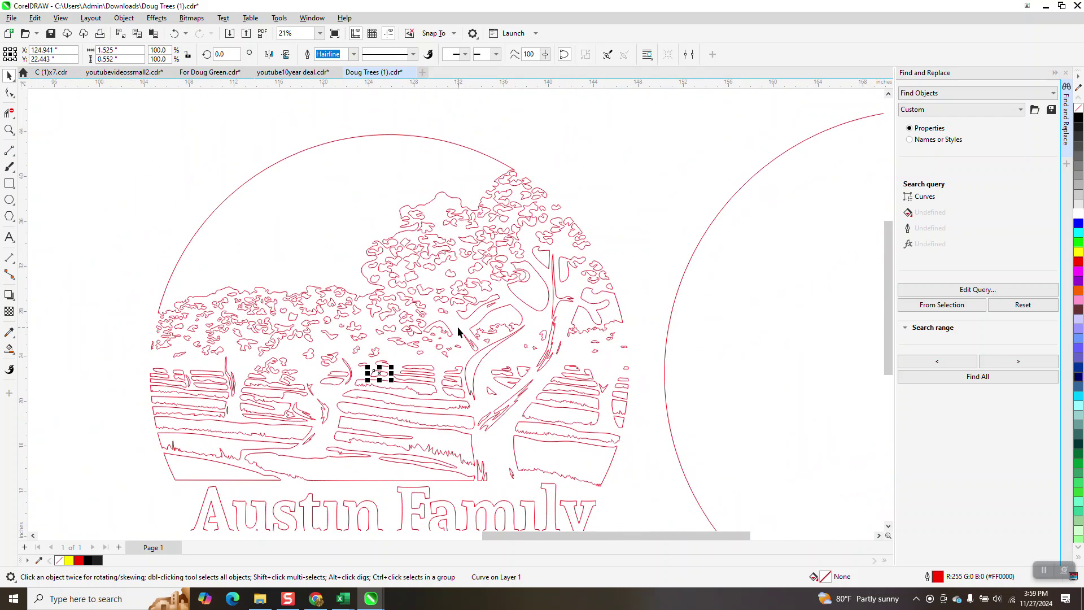